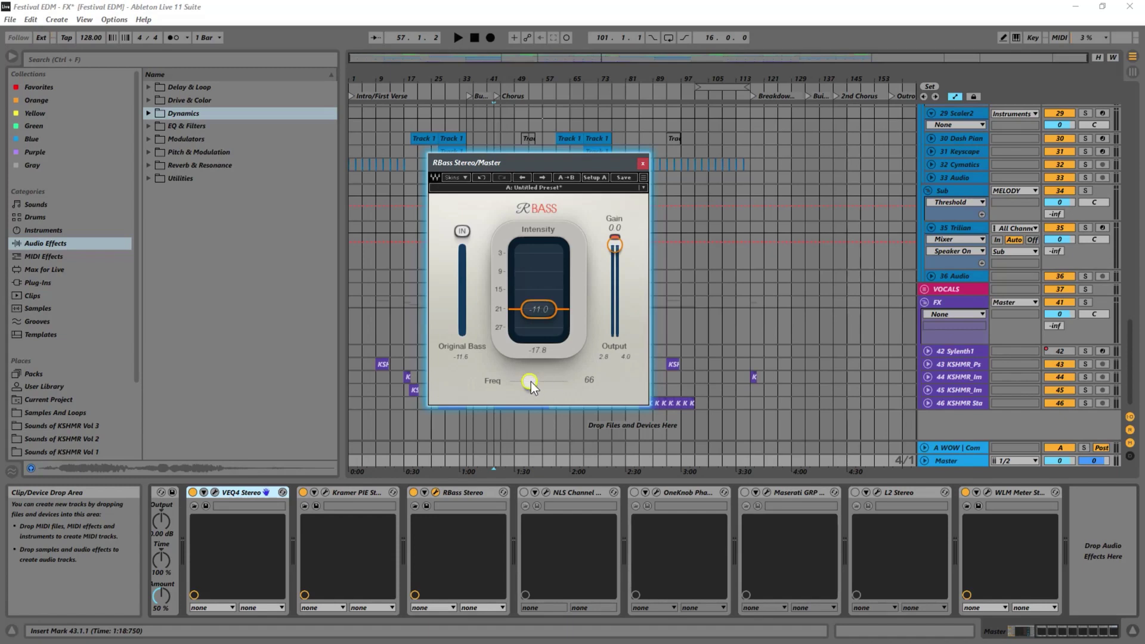
# Set the RBass frequency on the Master track to 65 and close the plug-in window.
pyautogui.moveTo(530, 382); pyautogui.dragTo(531, 381)
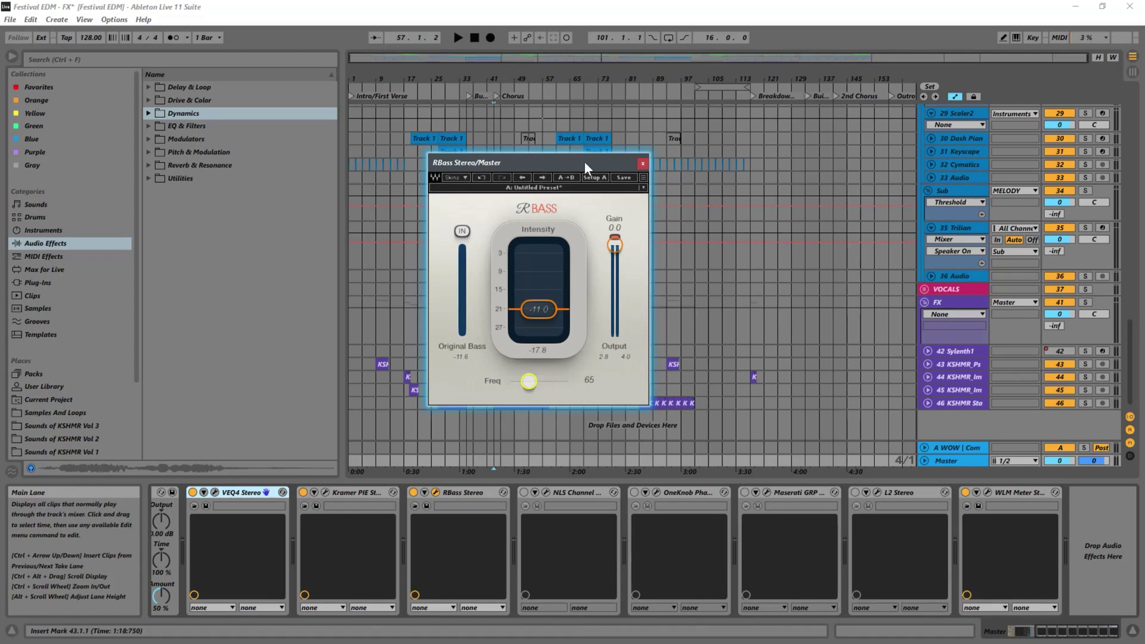
pyautogui.click(643, 162)
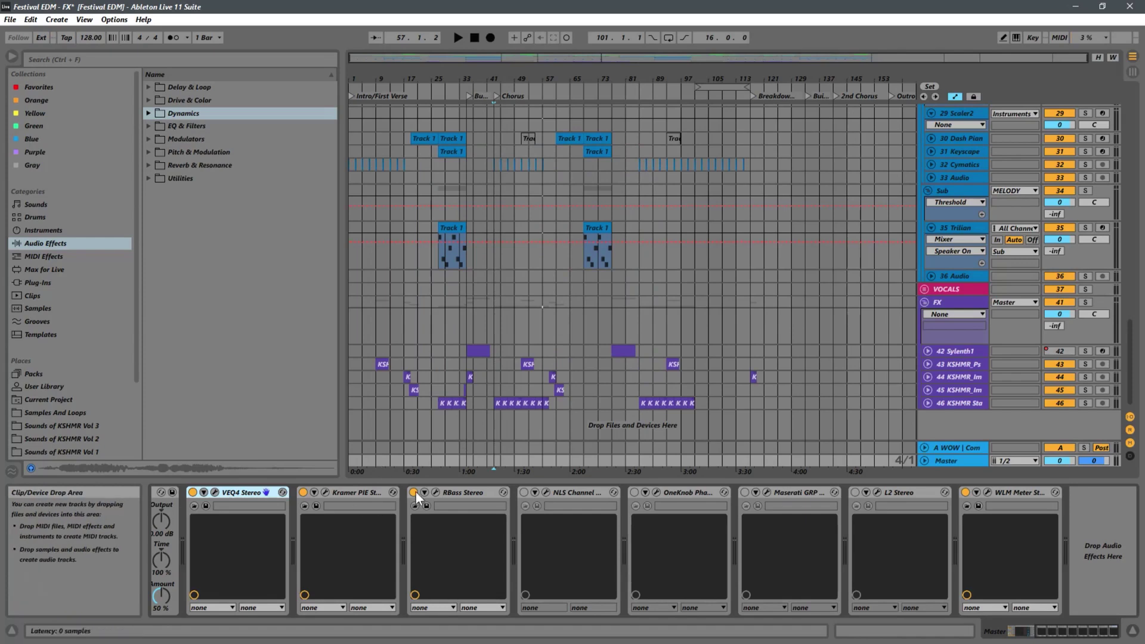
# Activate the NLS Channel device on the Master track, open its plug-in window and place it over the browser area.
pyautogui.click(585, 492)
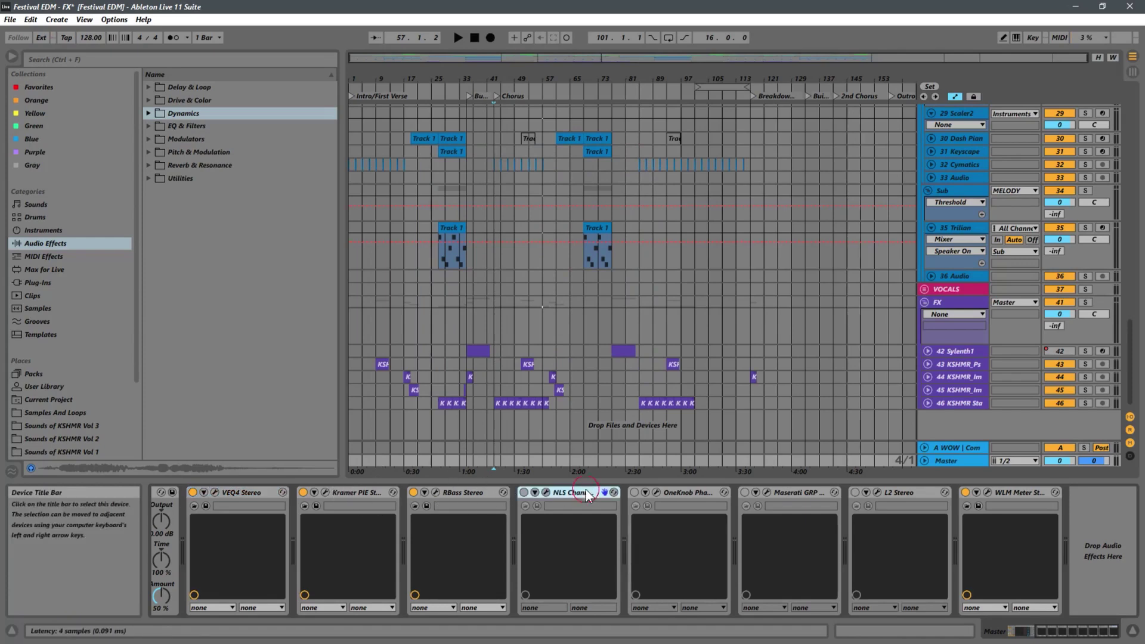
pyautogui.click(525, 493)
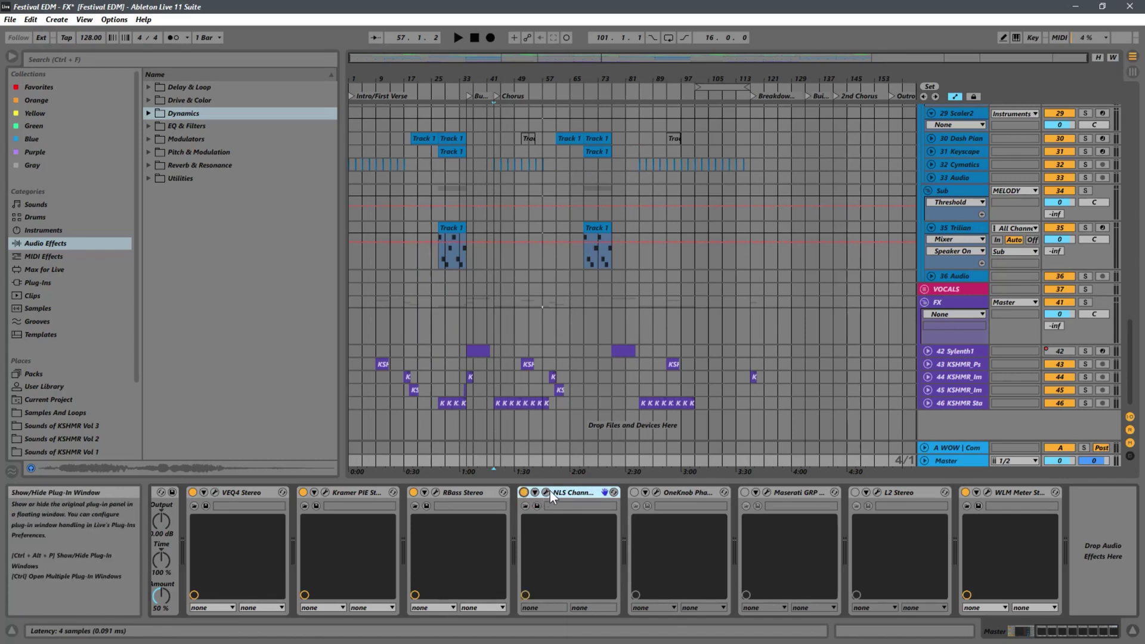
pyautogui.click(546, 492)
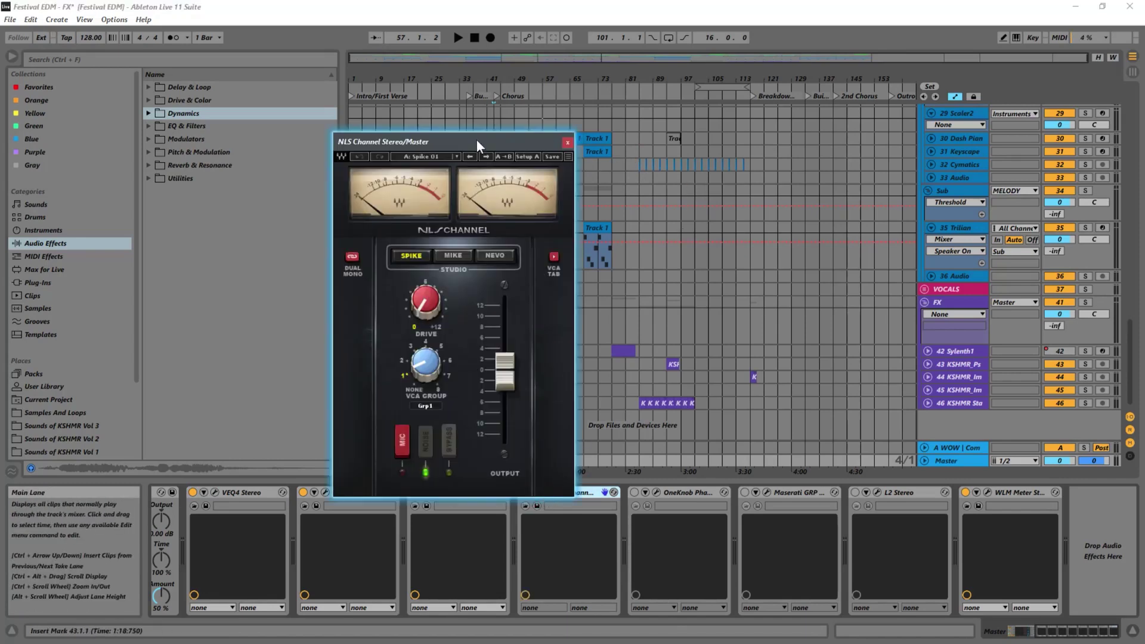
pyautogui.moveTo(397, 145); pyautogui.dragTo(527, 106)
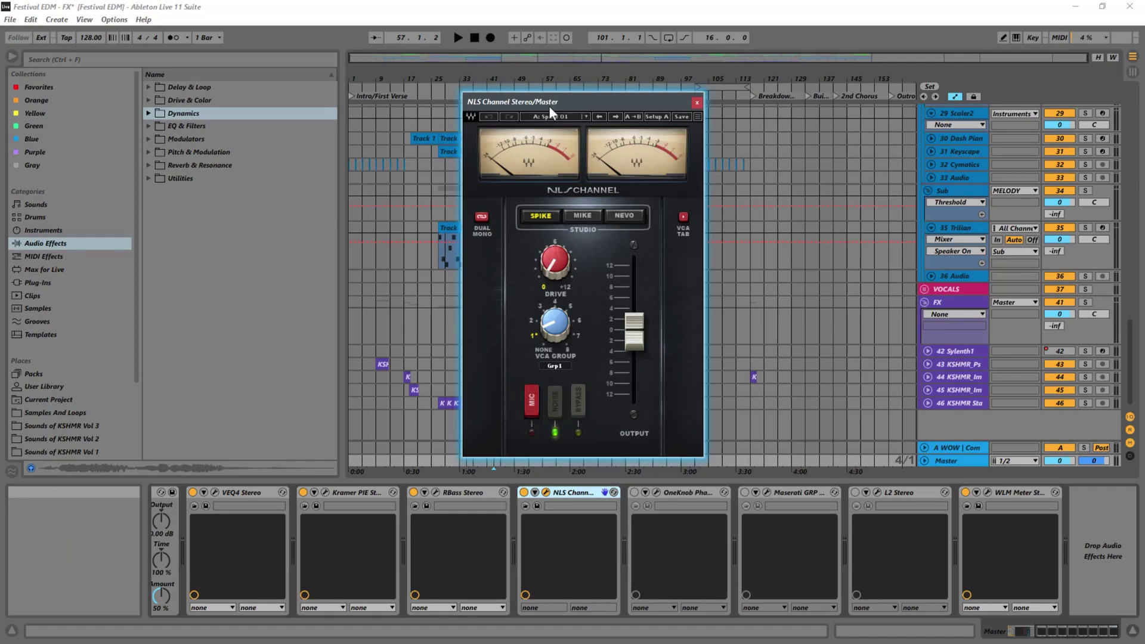
pyautogui.moveTo(568, 102); pyautogui.dragTo(582, 132)
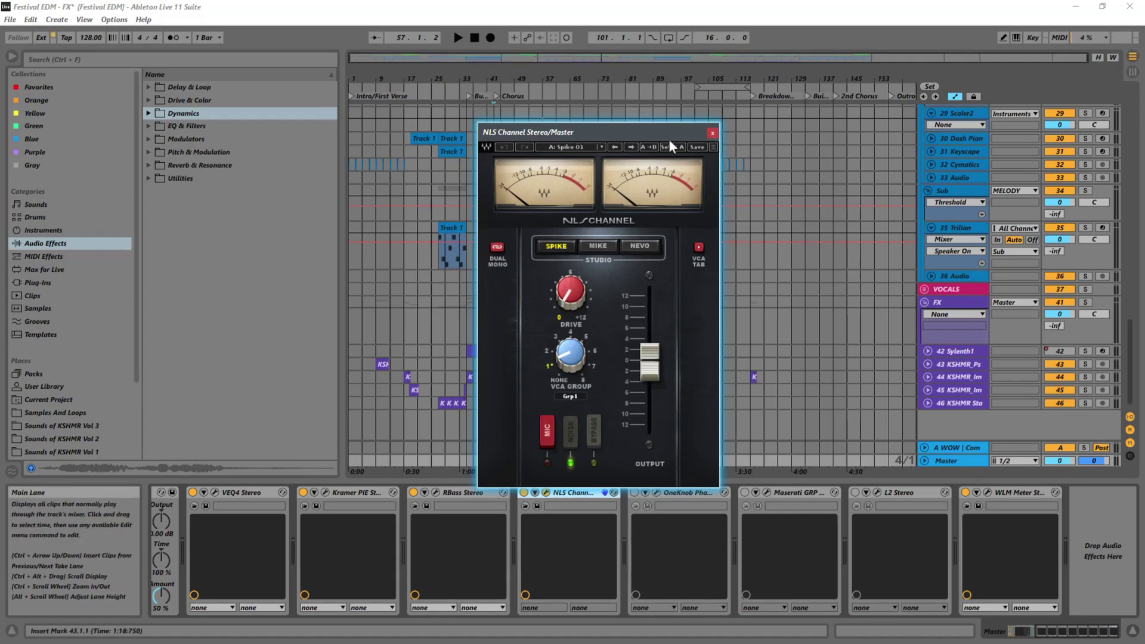
pyautogui.moveTo(667, 138); pyautogui.dragTo(387, 113)
# Play the chorus and switch the NLS Channel off and on to compare the sound, leaving it active.
pyautogui.press('space')
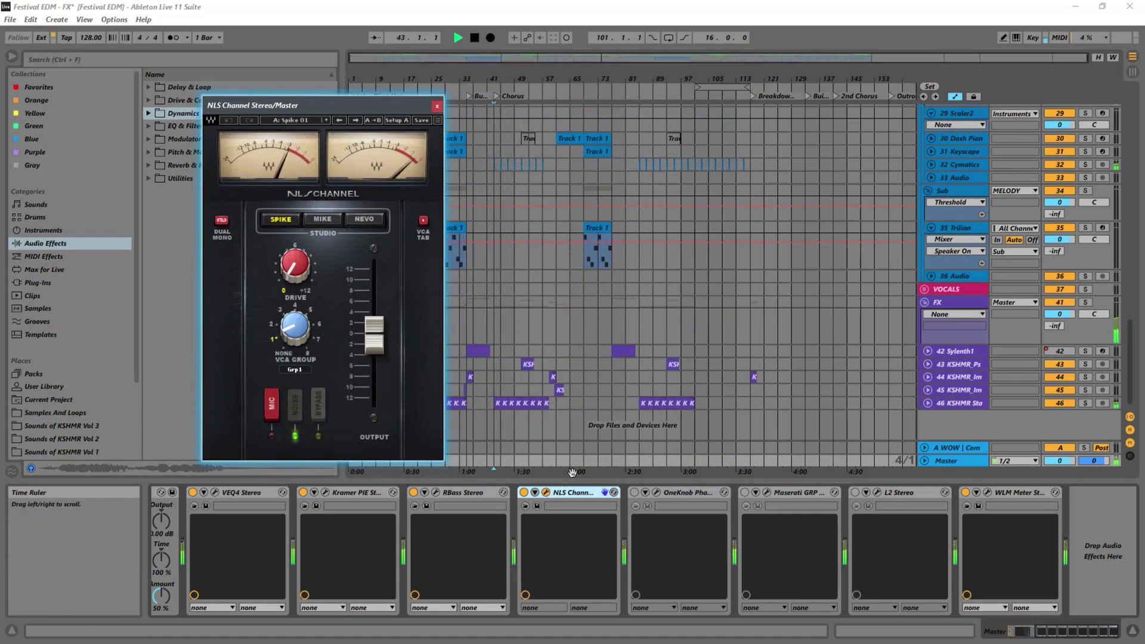
pyautogui.click(523, 492)
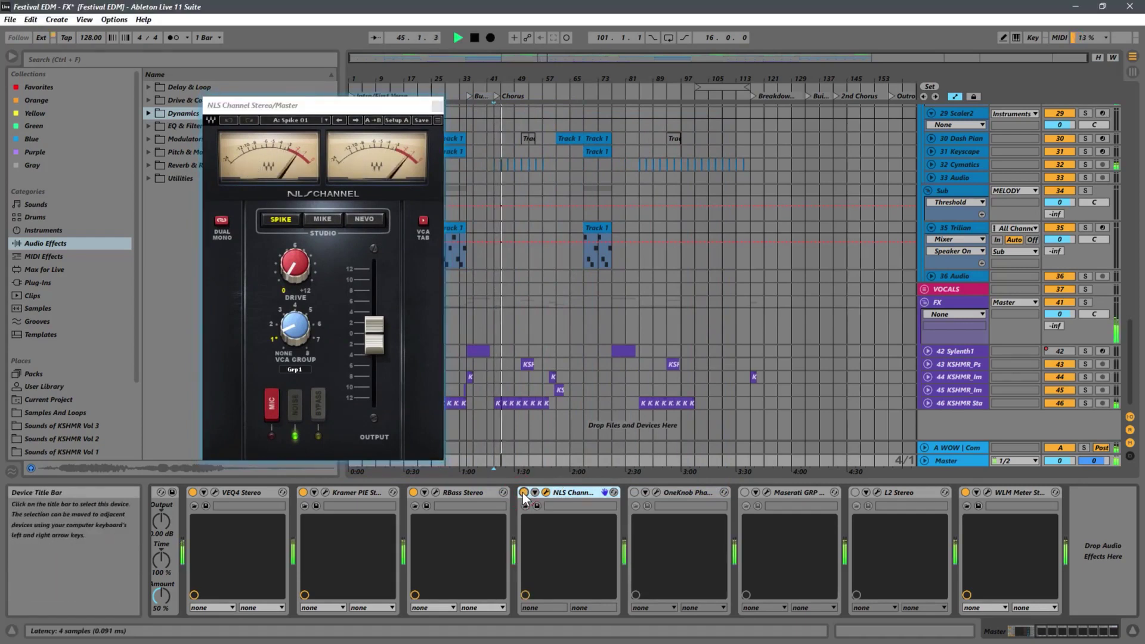
pyautogui.click(523, 492)
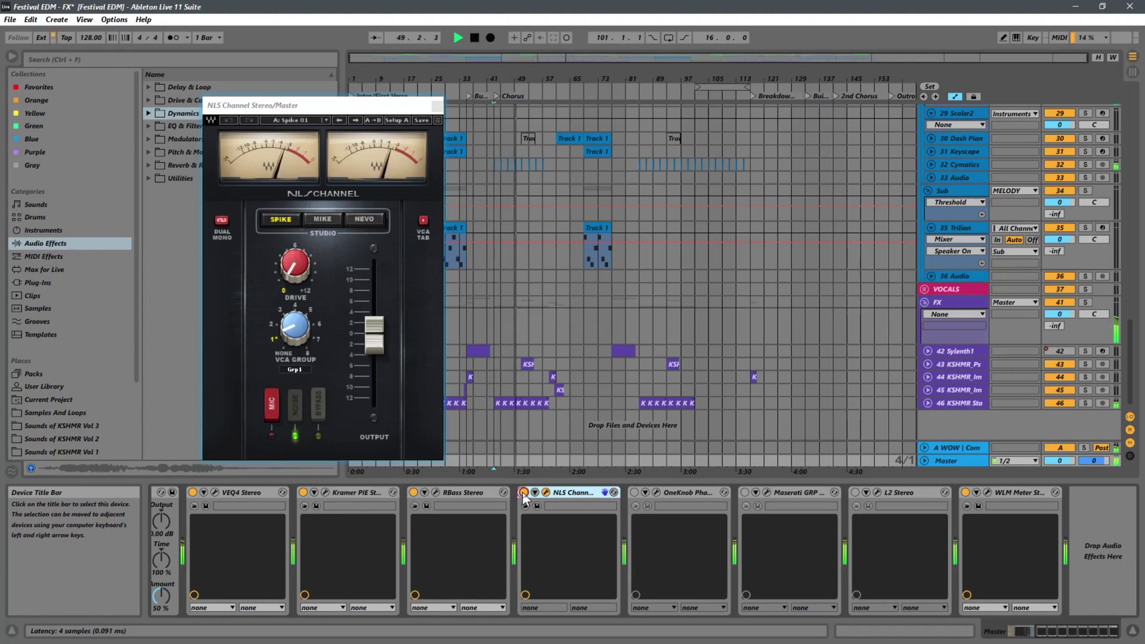
pyautogui.click(524, 493)
pyautogui.click(523, 492)
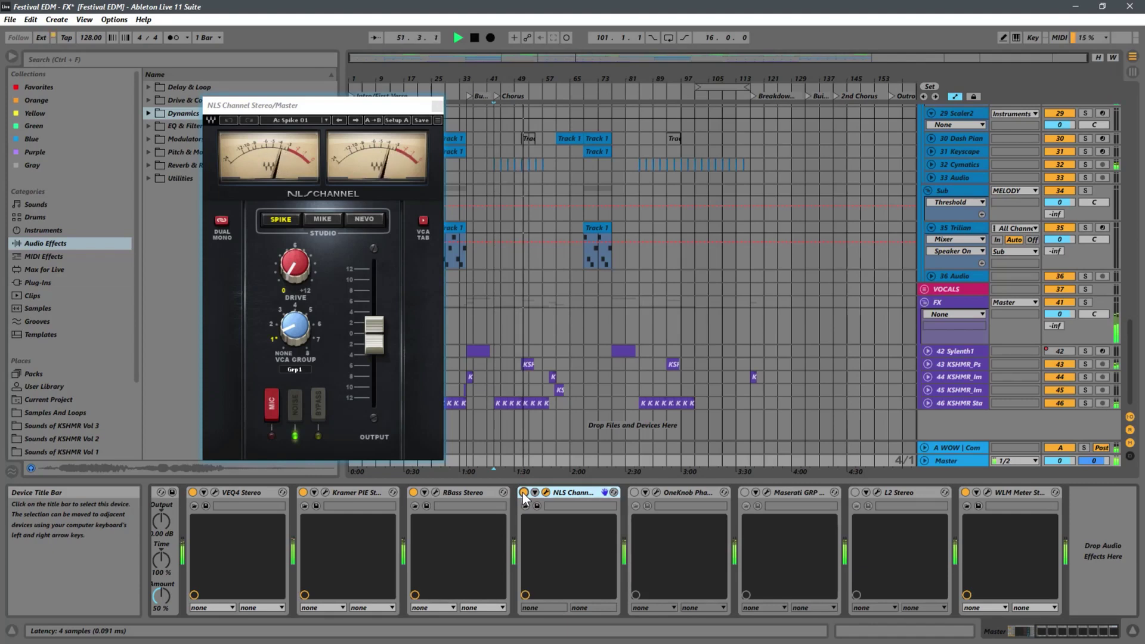
# Audition the chorus with stronger NLS Channel drive and settle the Drive at about 5.1.
pyautogui.click(438, 302)
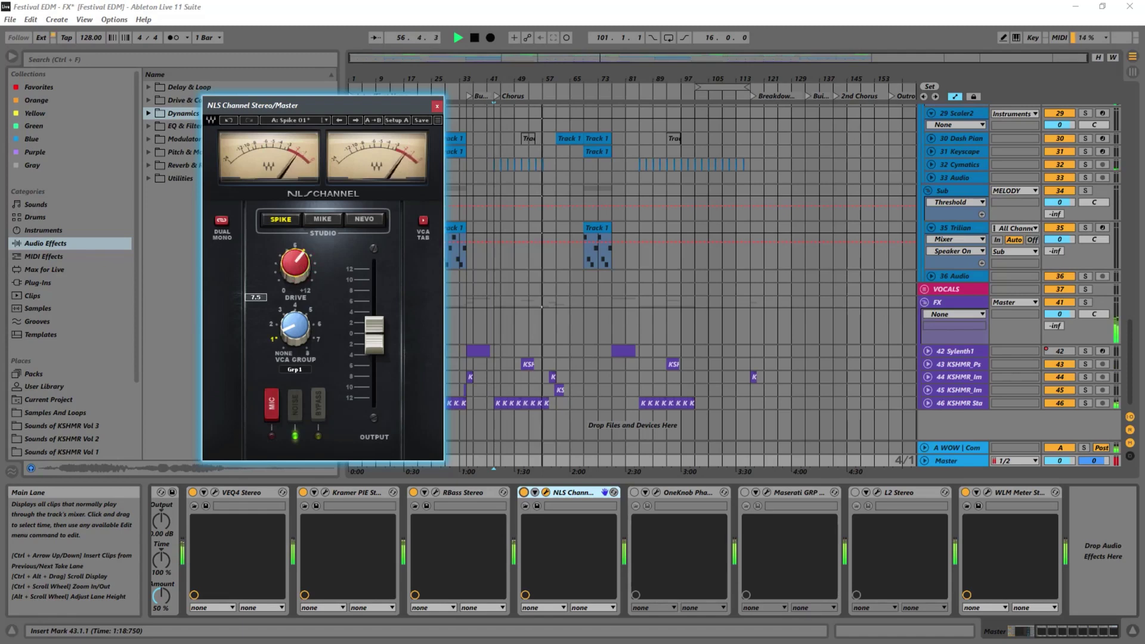
pyautogui.press('space')
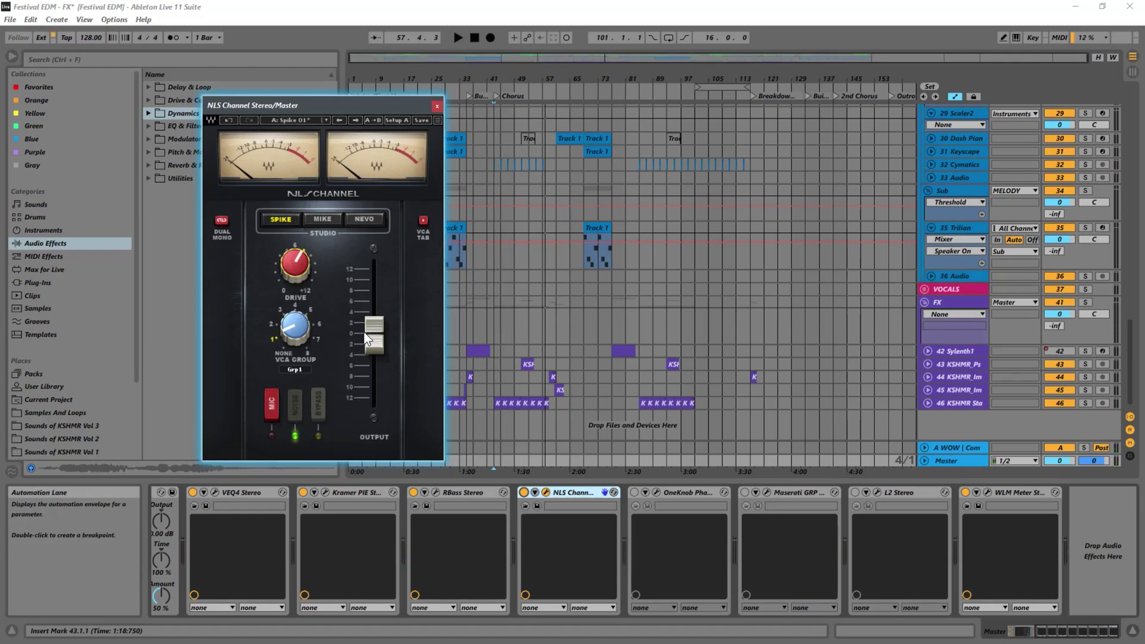
pyautogui.press('space')
pyautogui.moveTo(298, 279)
pyautogui.mouseDown()
pyautogui.moveTo(298, 288)
pyautogui.moveTo(299, 258)
pyautogui.moveTo(274, 270)
pyautogui.moveTo(278, 281)
pyautogui.mouseUp()
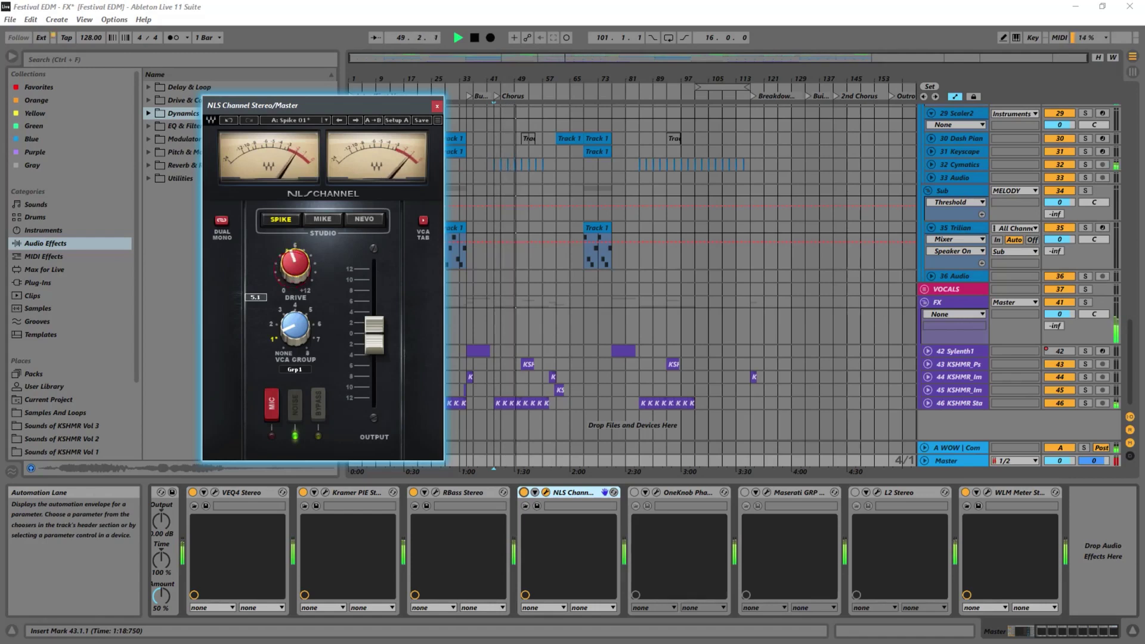
# Check the master loudness in the WLM Meter during playback, close the meter and stop the track.
pyautogui.click(987, 492)
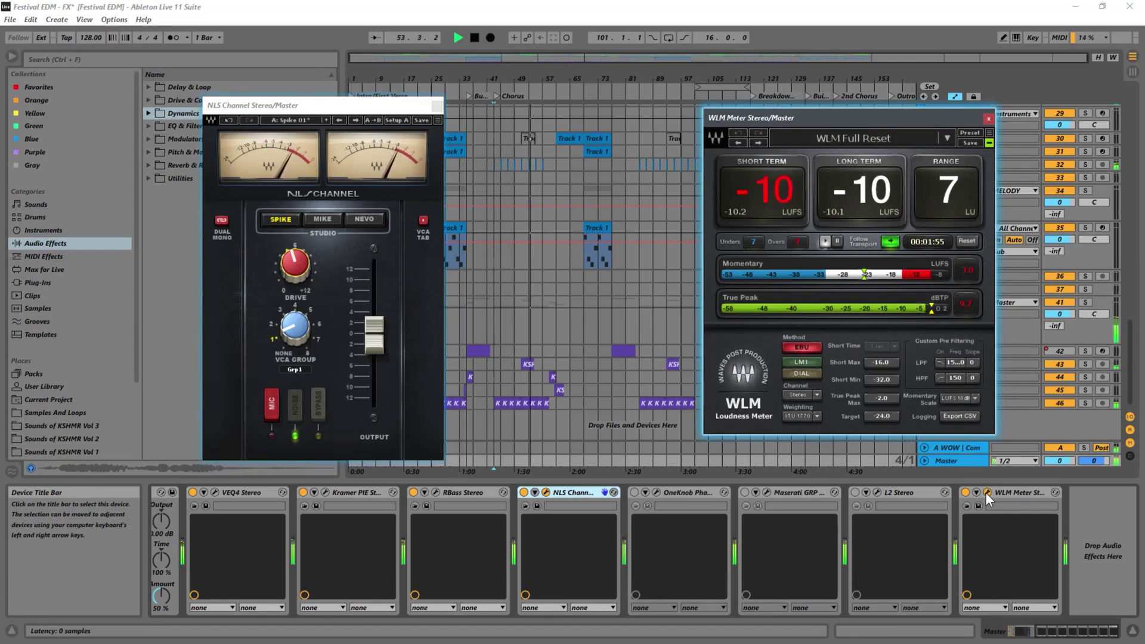
pyautogui.click(294, 268)
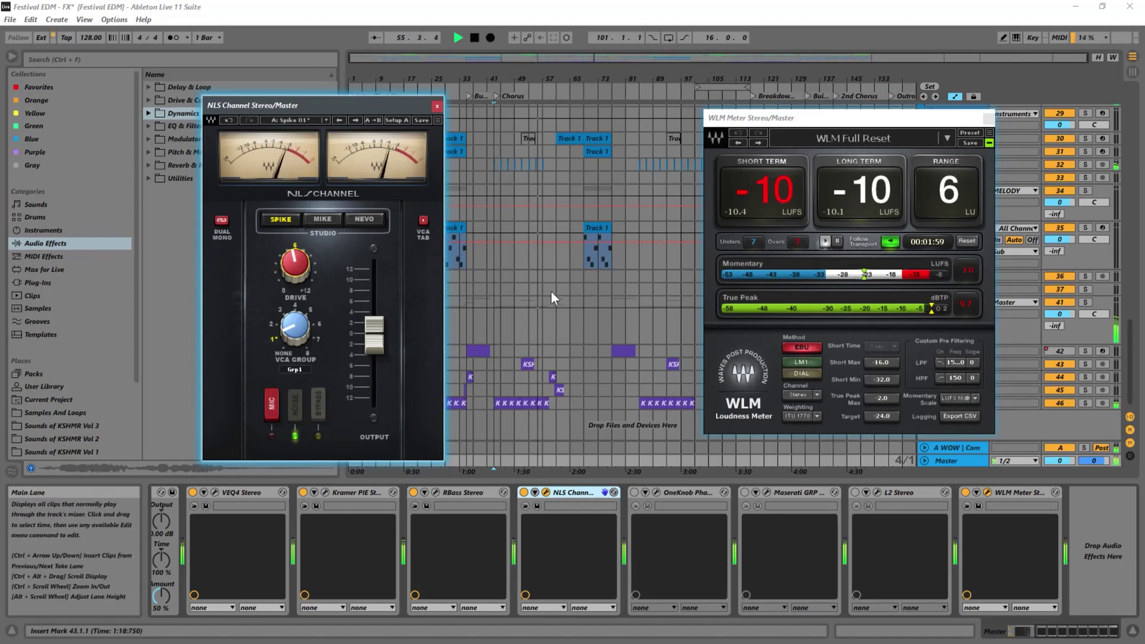
pyautogui.click(989, 118)
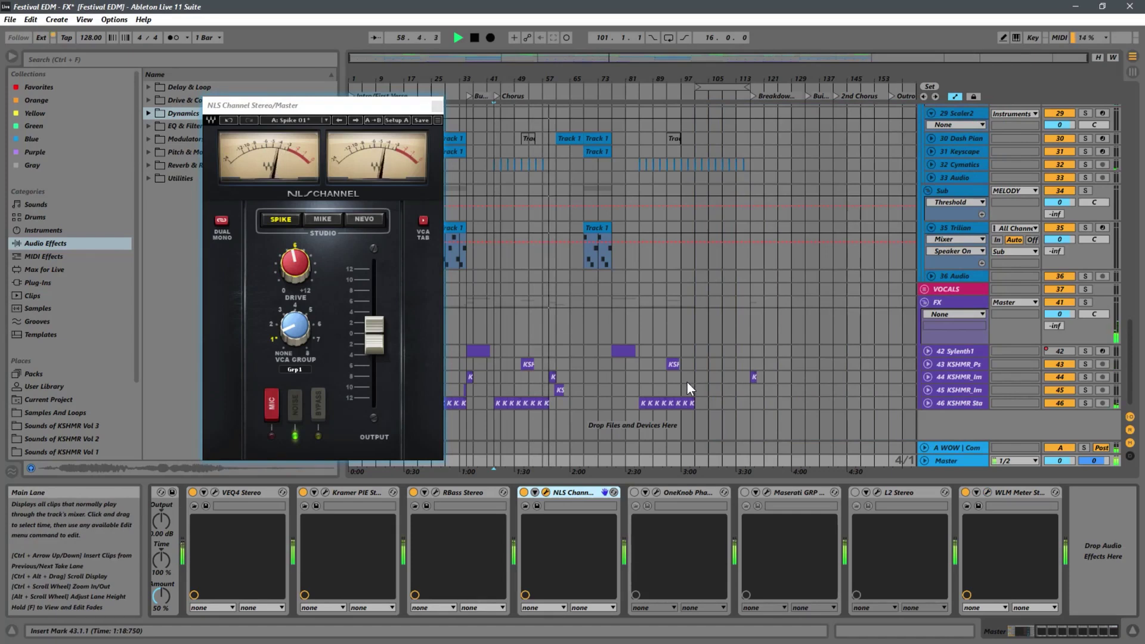
pyautogui.press('space')
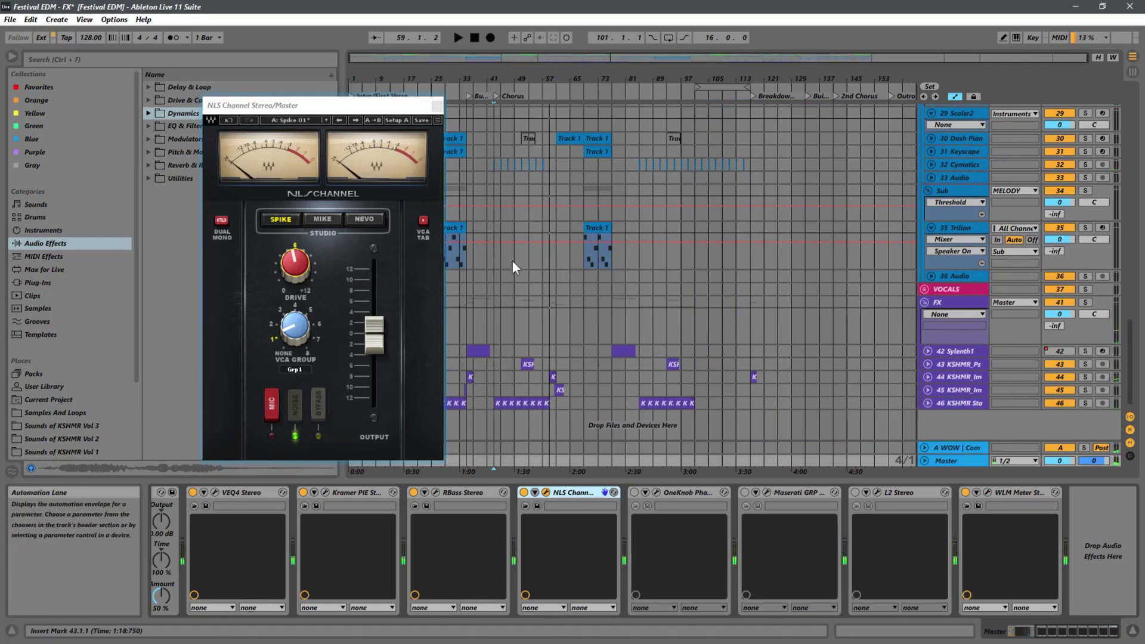
# Close the NLS Channel window, activate OneKnob Phatter on the Master track and open its window clear of the clips.
pyautogui.click(686, 493)
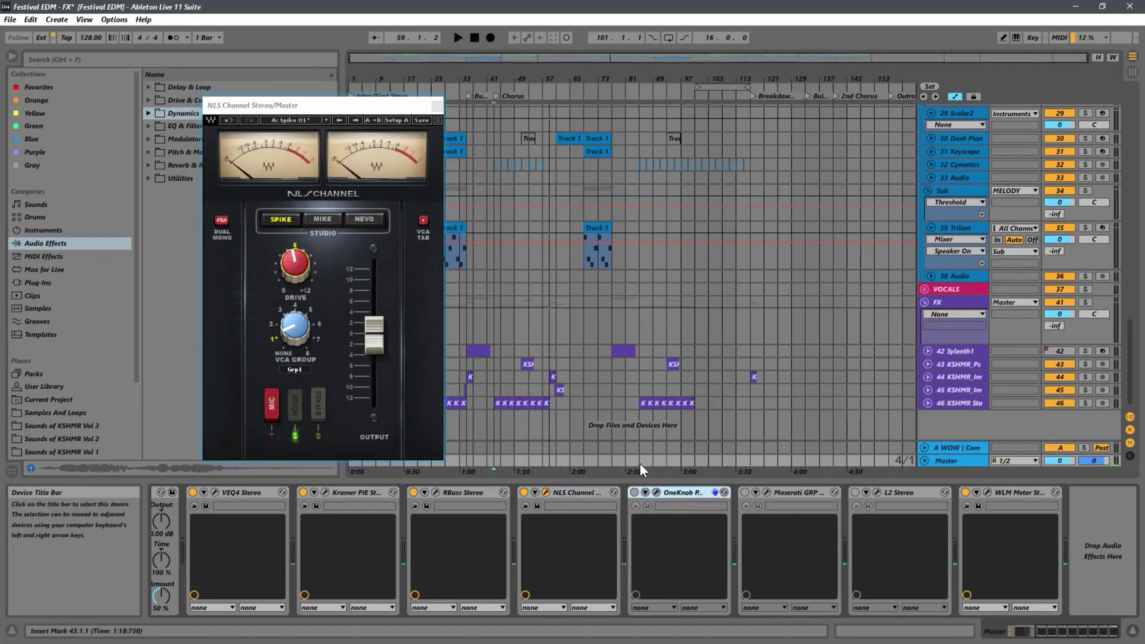
pyautogui.click(437, 107)
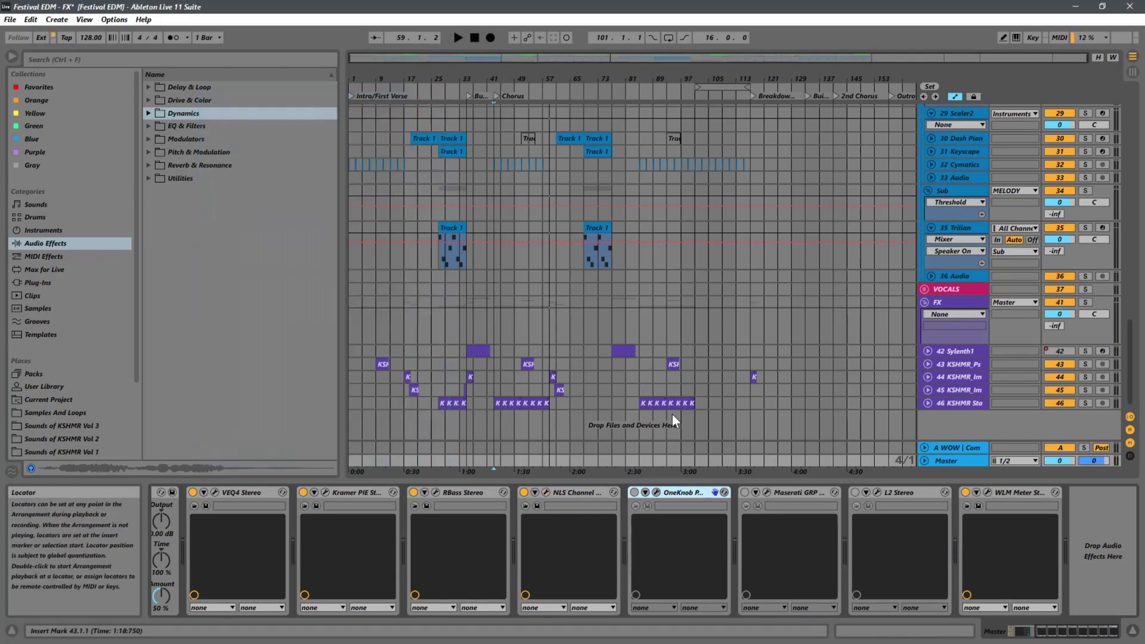
pyautogui.click(633, 492)
pyautogui.click(658, 492)
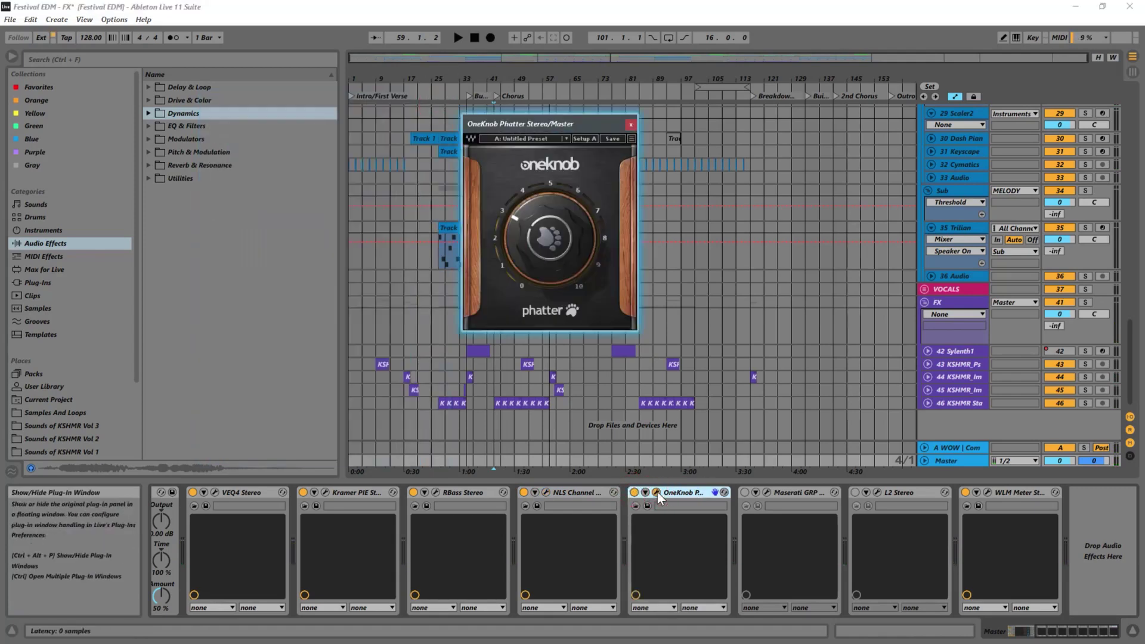
pyautogui.moveTo(567, 128); pyautogui.dragTo(862, 125)
# Play the chorus with OneKnob Phatter active and bypassed to compare the sound, stopping playback between passes.
pyautogui.press('space')
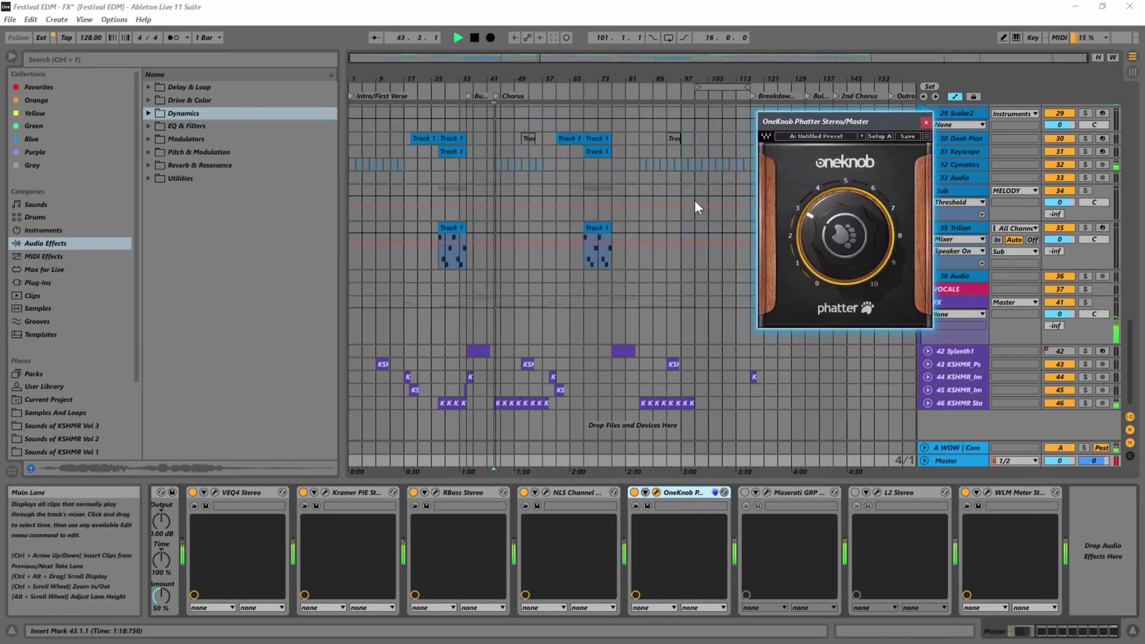
pyautogui.click(634, 493)
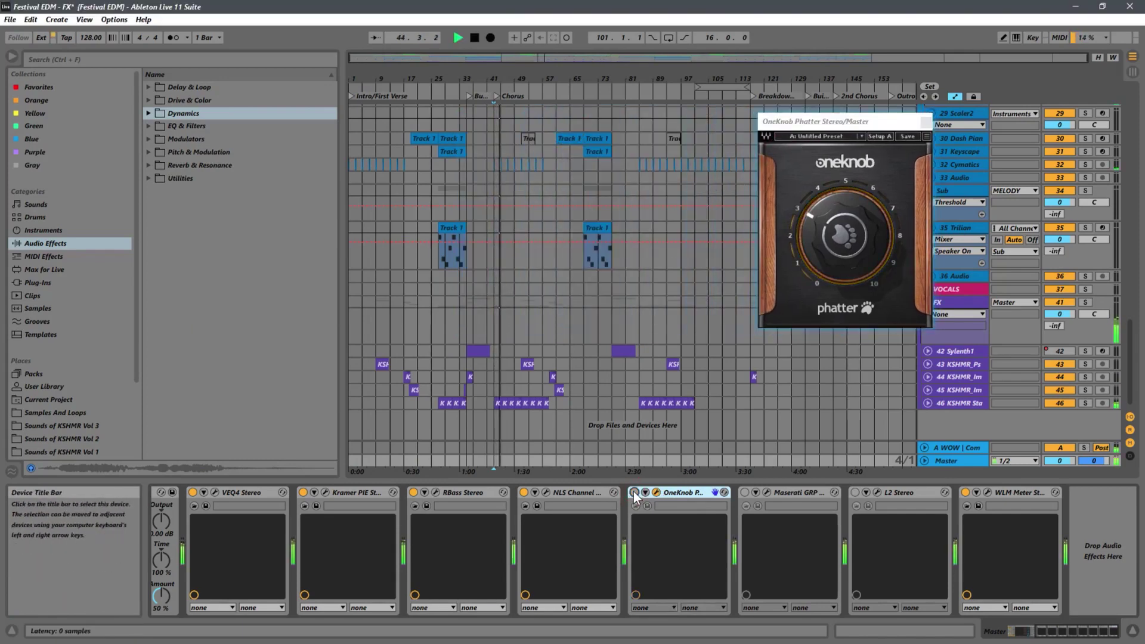
pyautogui.press('space')
pyautogui.click(634, 493)
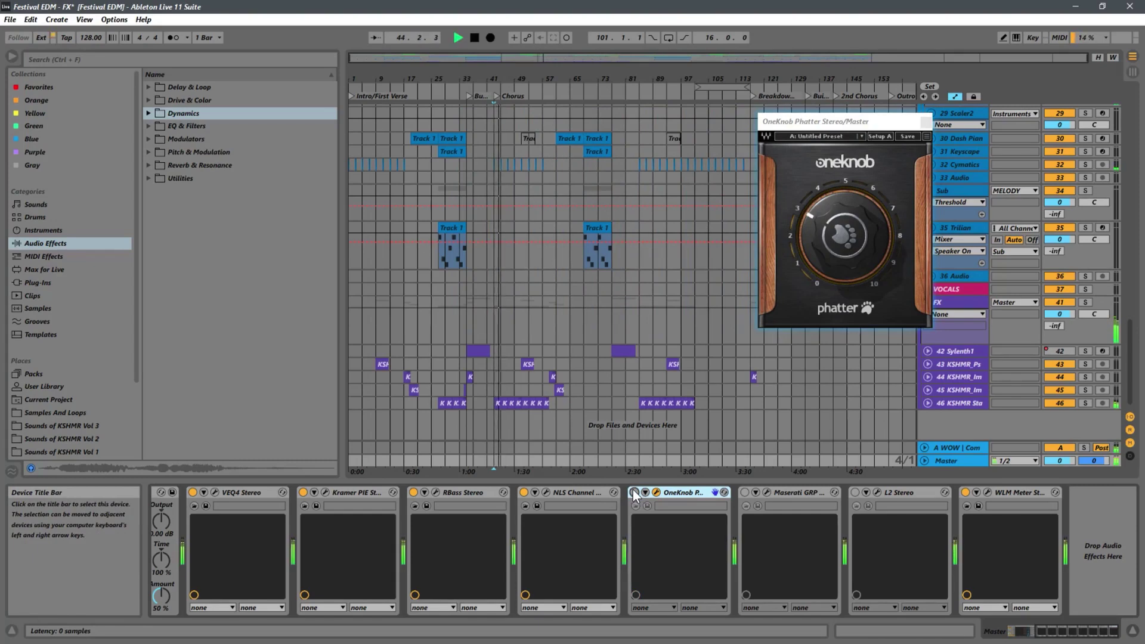
pyautogui.press('space')
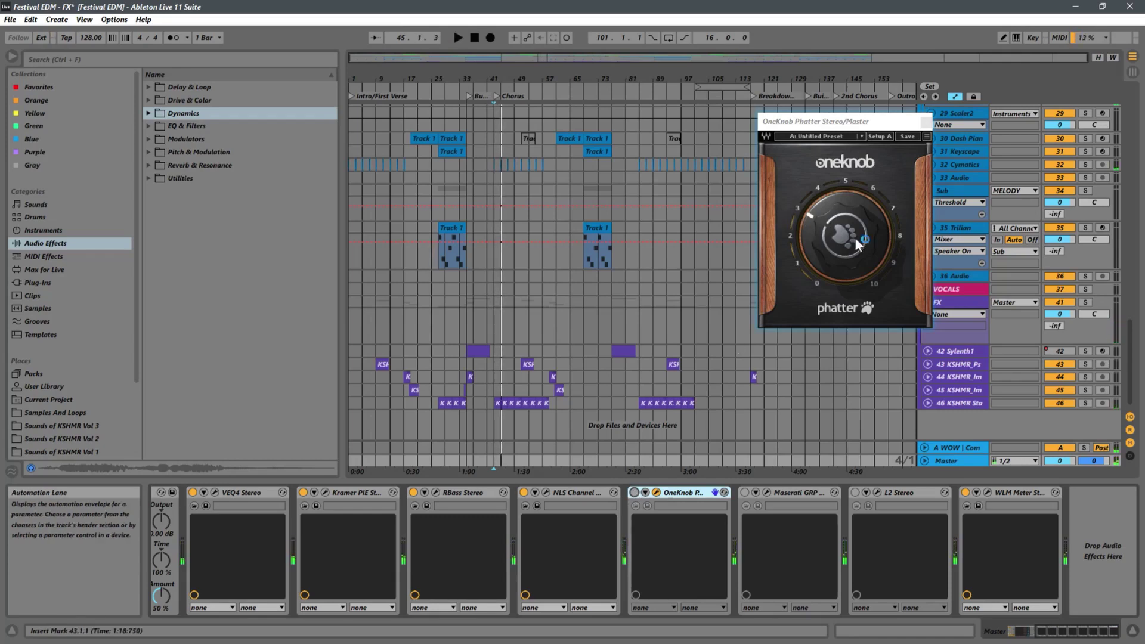
# Replay the chorus, reactivate OneKnob Phatter mid-playback to hear its effect, then stop and close its window.
pyautogui.moveTo(868, 123); pyautogui.dragTo(816, 177)
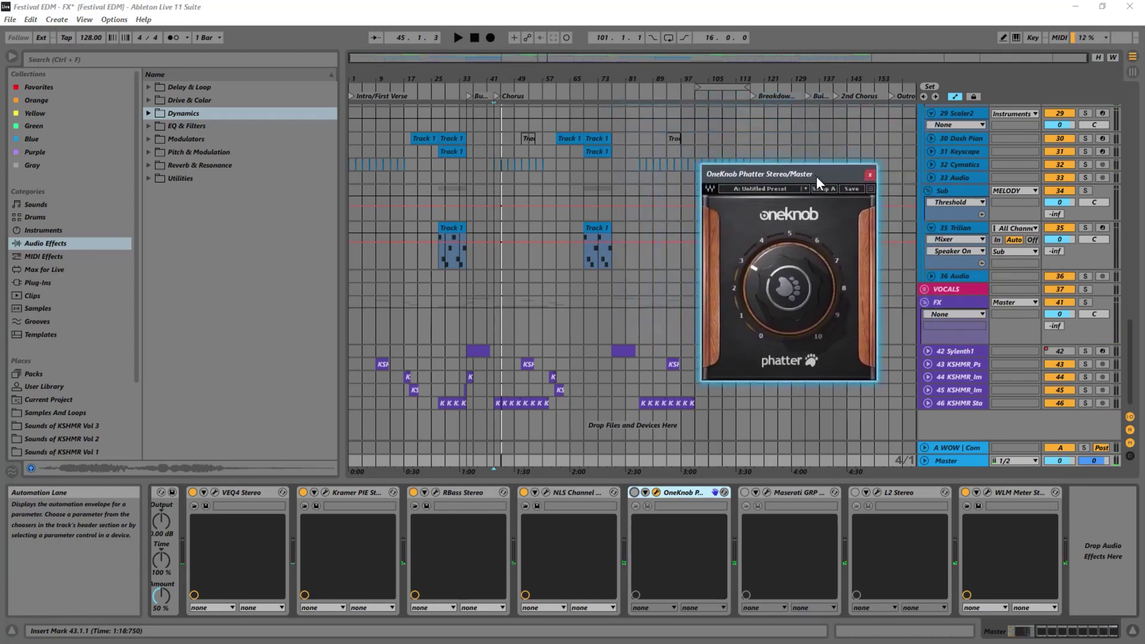
pyautogui.press('space')
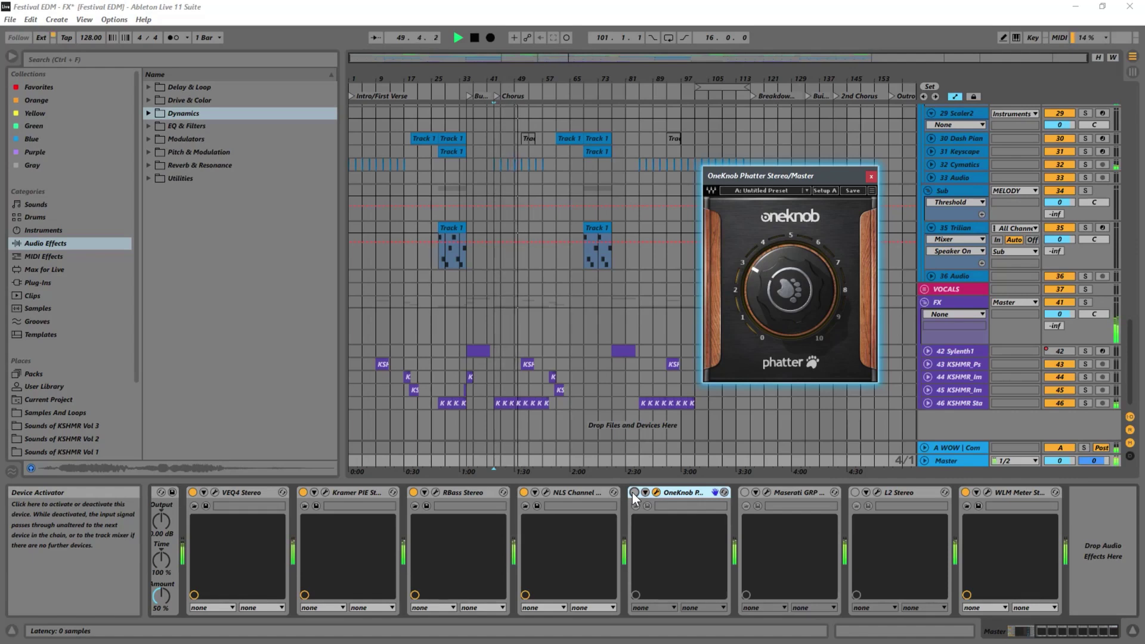
pyautogui.click(633, 492)
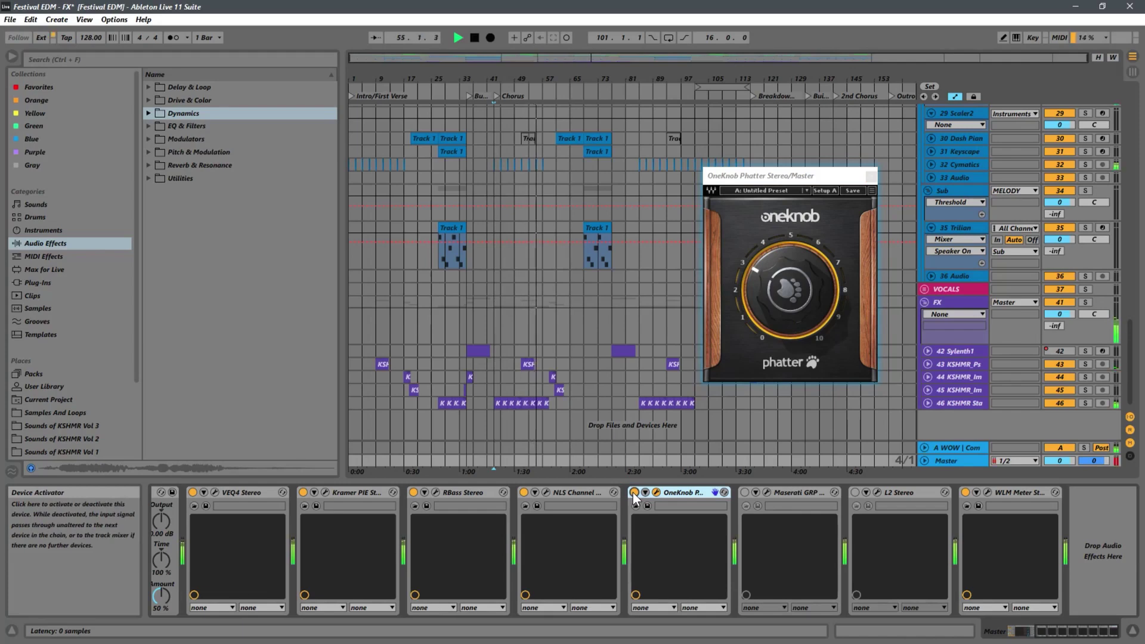
pyautogui.press('space')
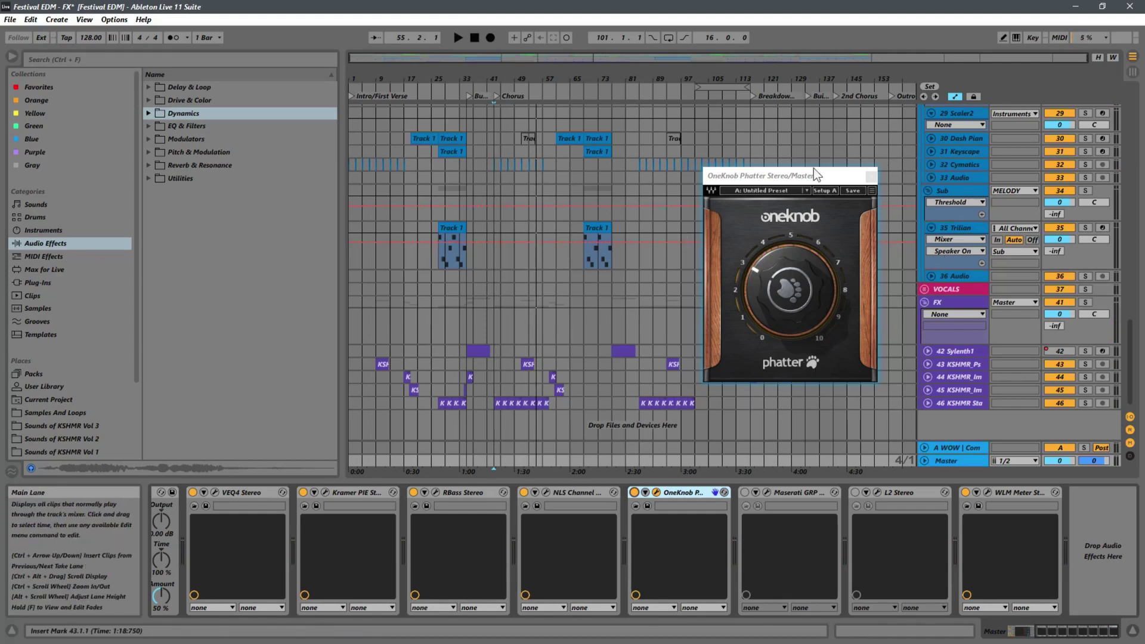
pyautogui.moveTo(776, 176); pyautogui.dragTo(588, 124)
pyautogui.click(577, 124)
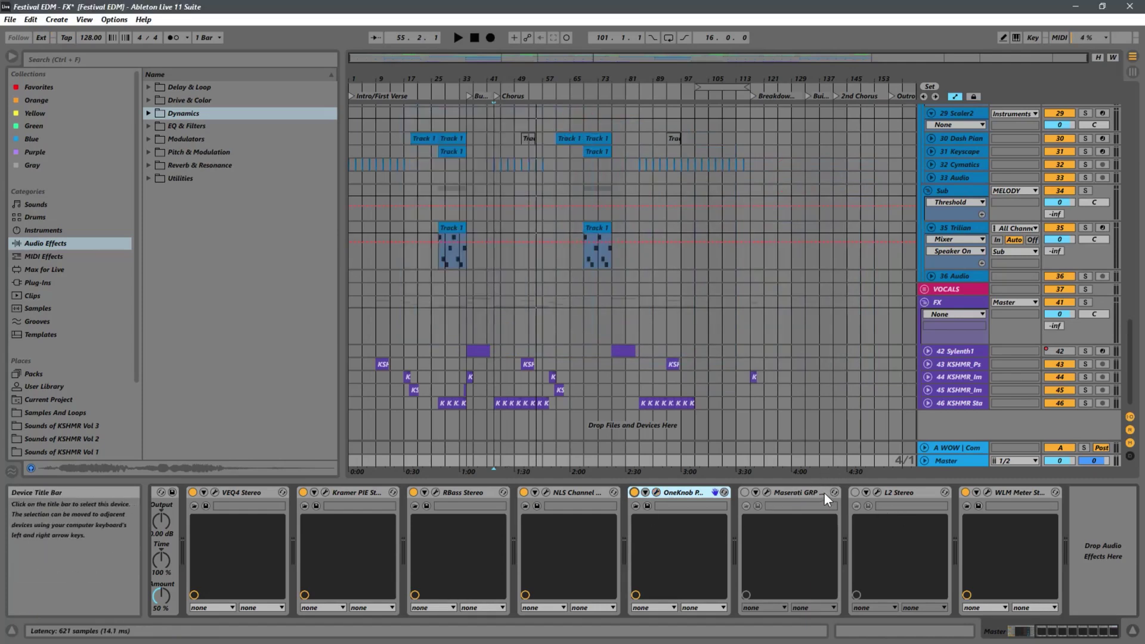
# Activate the Maserati GRP device on the Master track and open its window over the upper part of the arrangement.
pyautogui.click(745, 493)
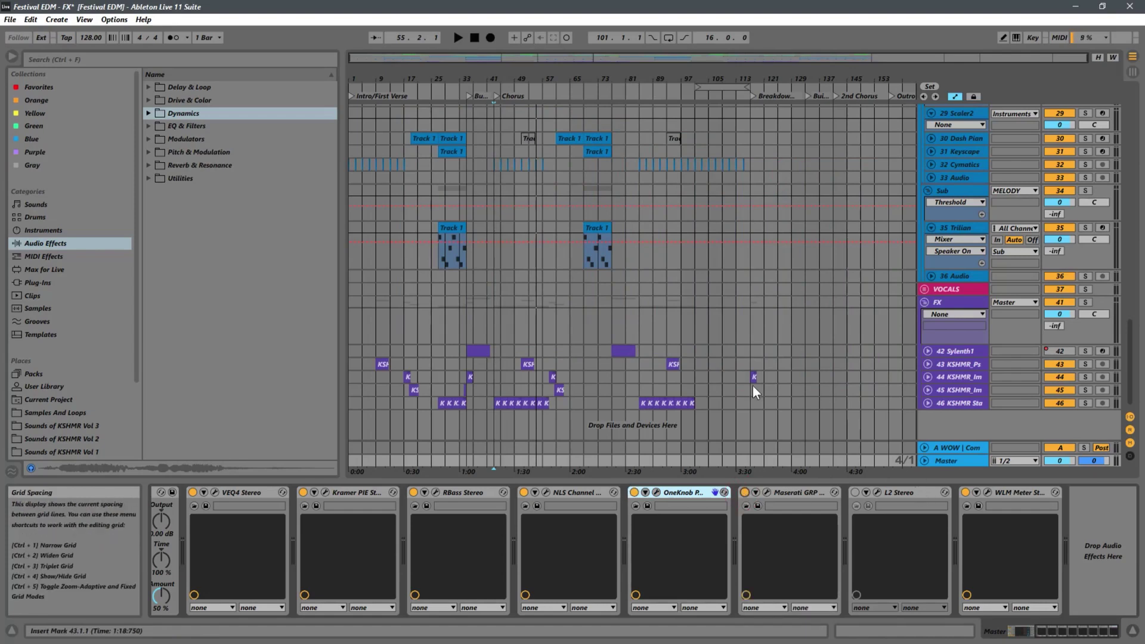
pyautogui.click(767, 493)
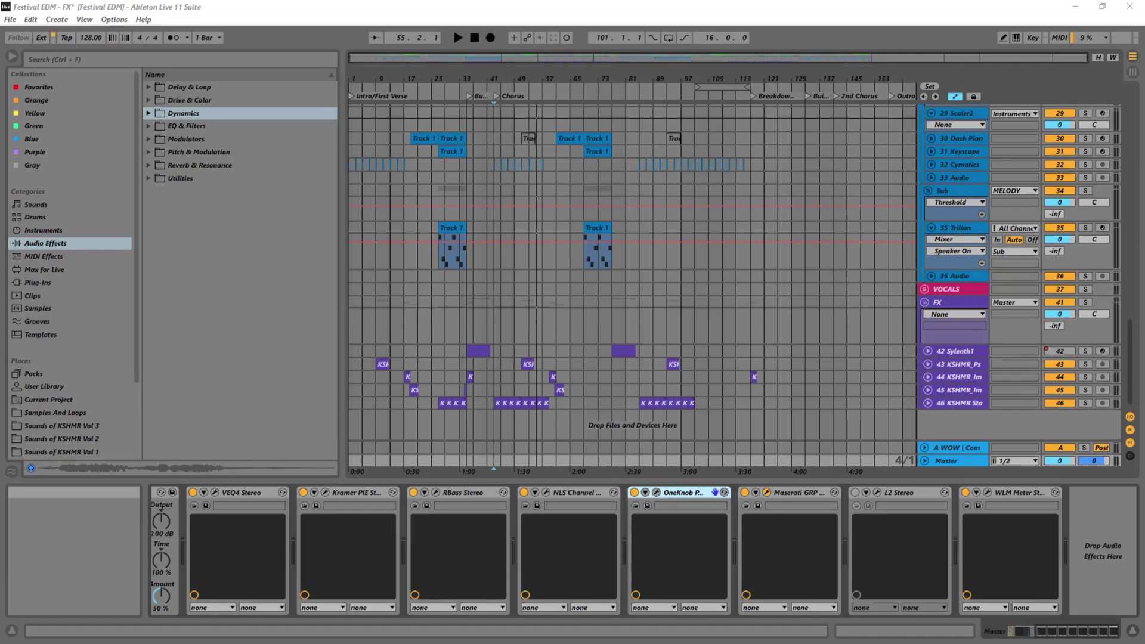
pyautogui.moveTo(667, 426); pyautogui.dragTo(583, 163)
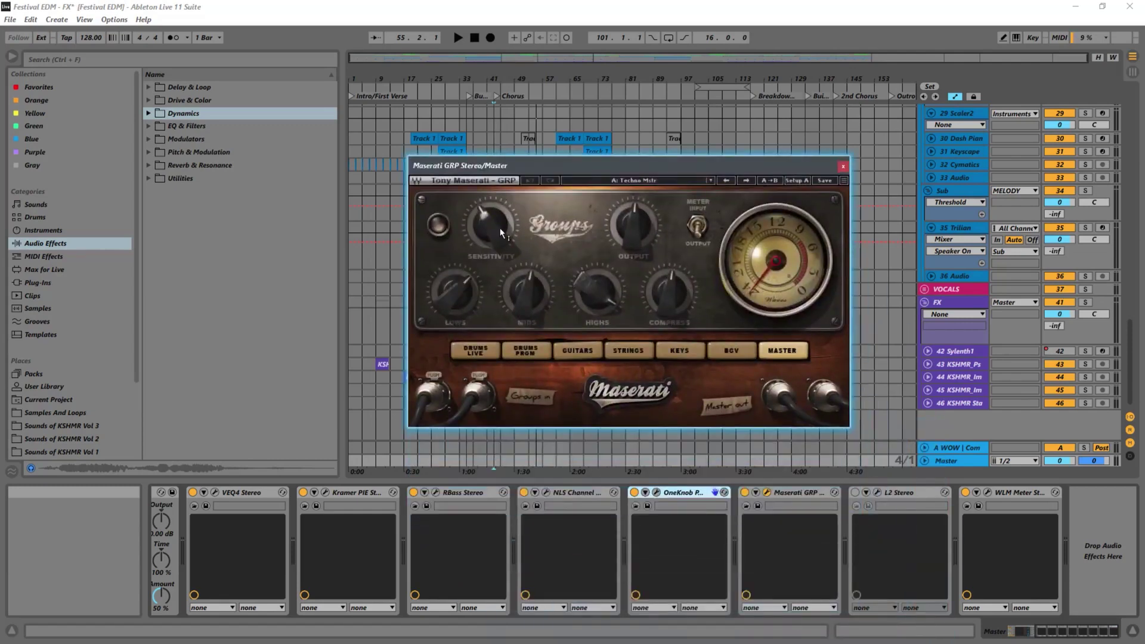
pyautogui.moveTo(725, 169); pyautogui.dragTo(679, 102)
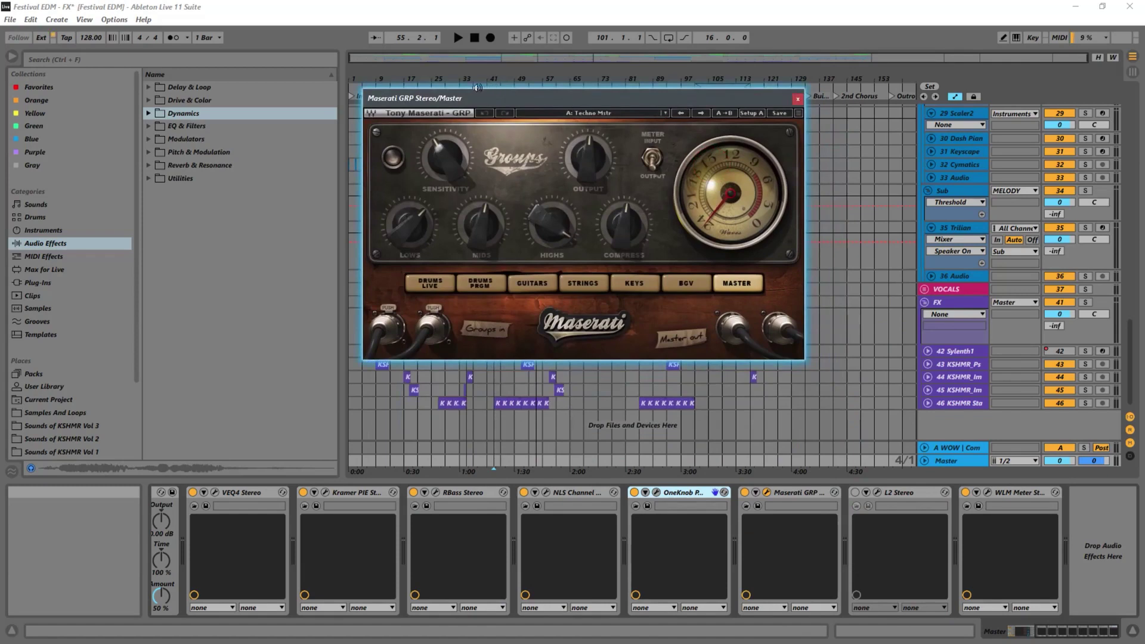
pyautogui.moveTo(446, 158)
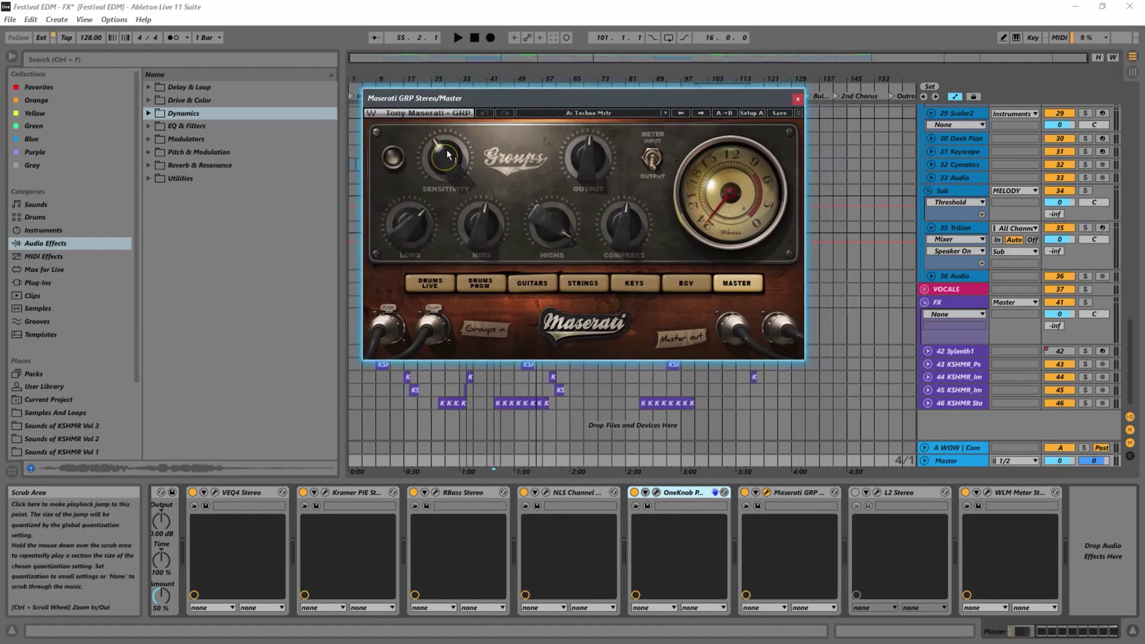
# Adjust the Sensitivity of Maserati GRP slightly, close its window and look through the arrangement's track groups.
pyautogui.moveTo(450, 159)
pyautogui.mouseDown()
pyautogui.moveTo(451, 116)
pyautogui.moveTo(445, 164)
pyautogui.mouseUp()
pyautogui.moveTo(567, 95); pyautogui.dragTo(535, 125)
pyautogui.click(769, 121)
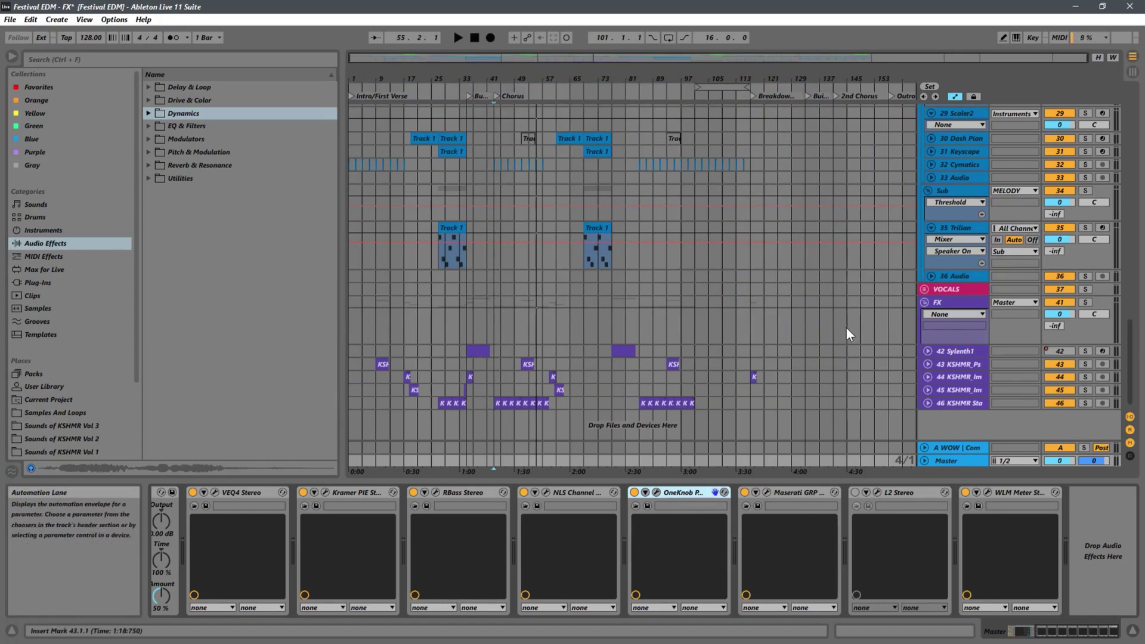
pyautogui.scroll(10, 844, 331)
pyautogui.scroll(-10, 846, 331)
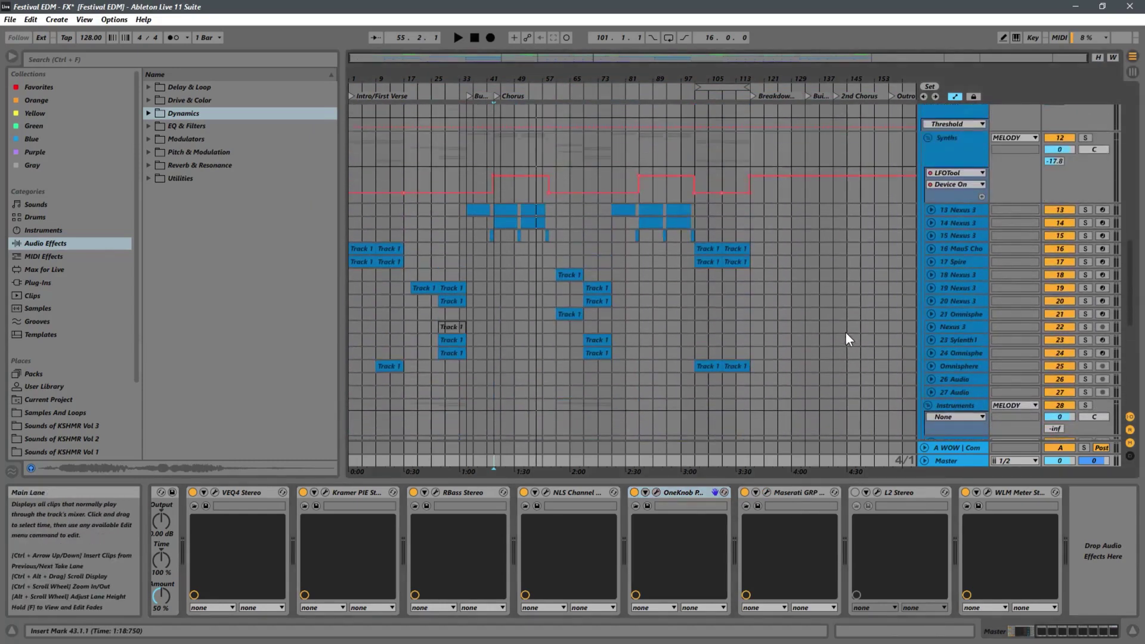
pyautogui.scroll(-3, 807, 338)
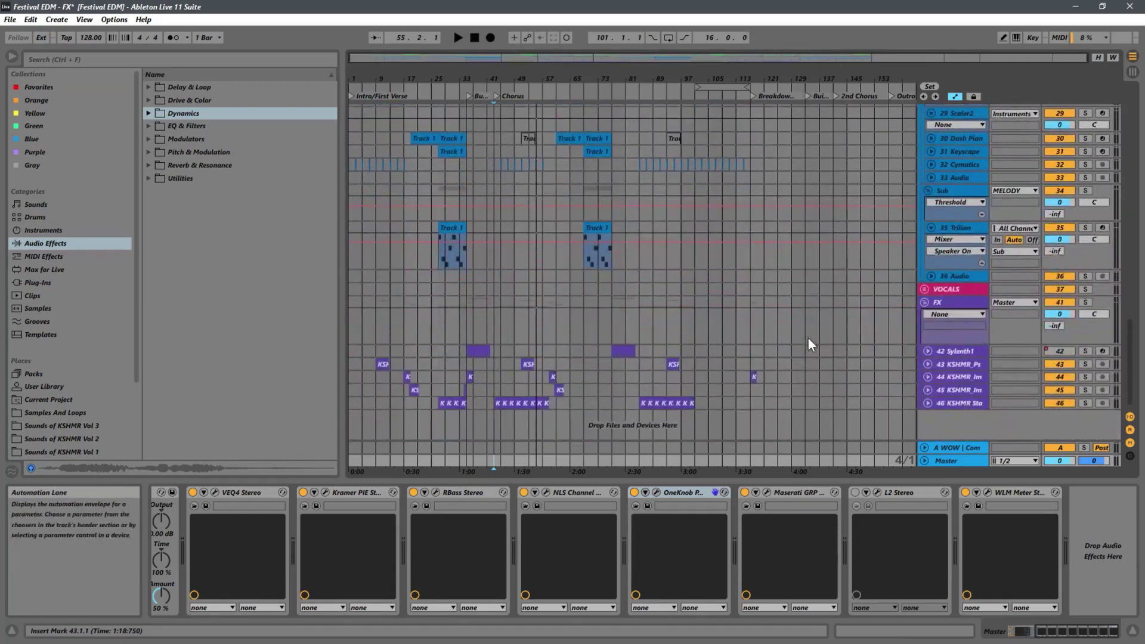
# Play the chorus through Maserati GRP and watch its sensitivity light in the plug-in window, stopping playback after a short passage.
pyautogui.click(796, 492)
pyautogui.click(767, 492)
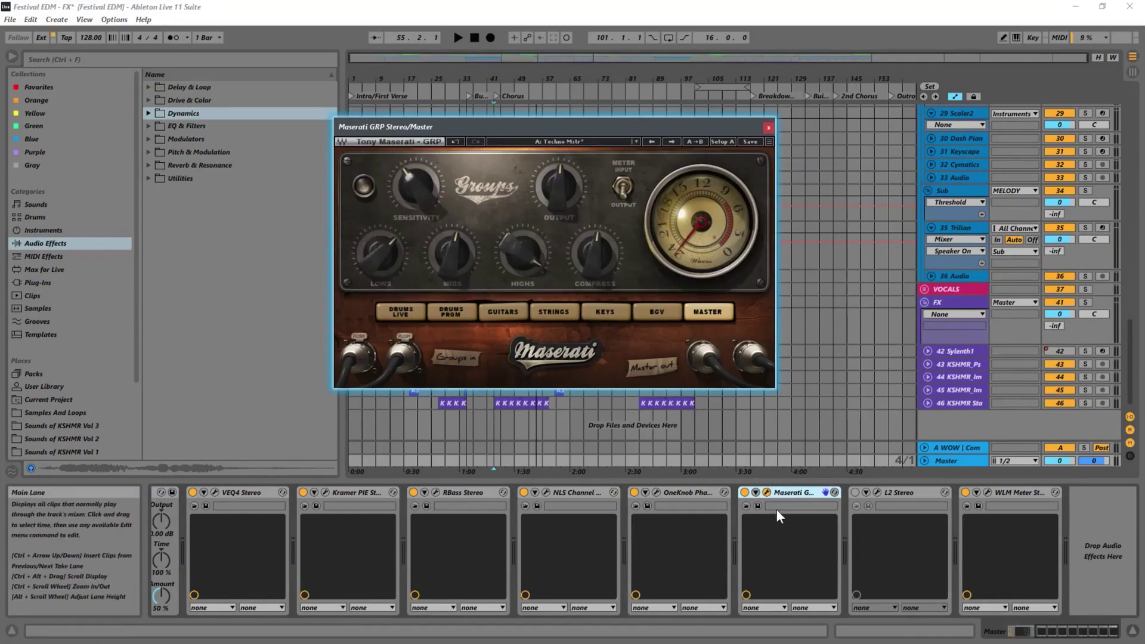
pyautogui.click(770, 128)
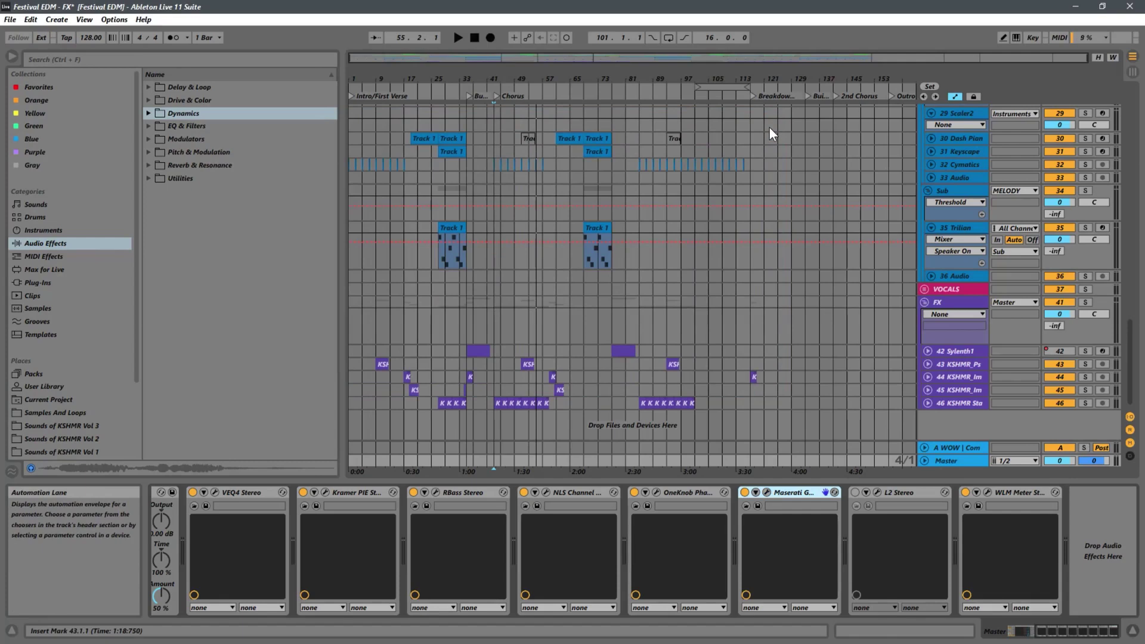
pyautogui.press('space')
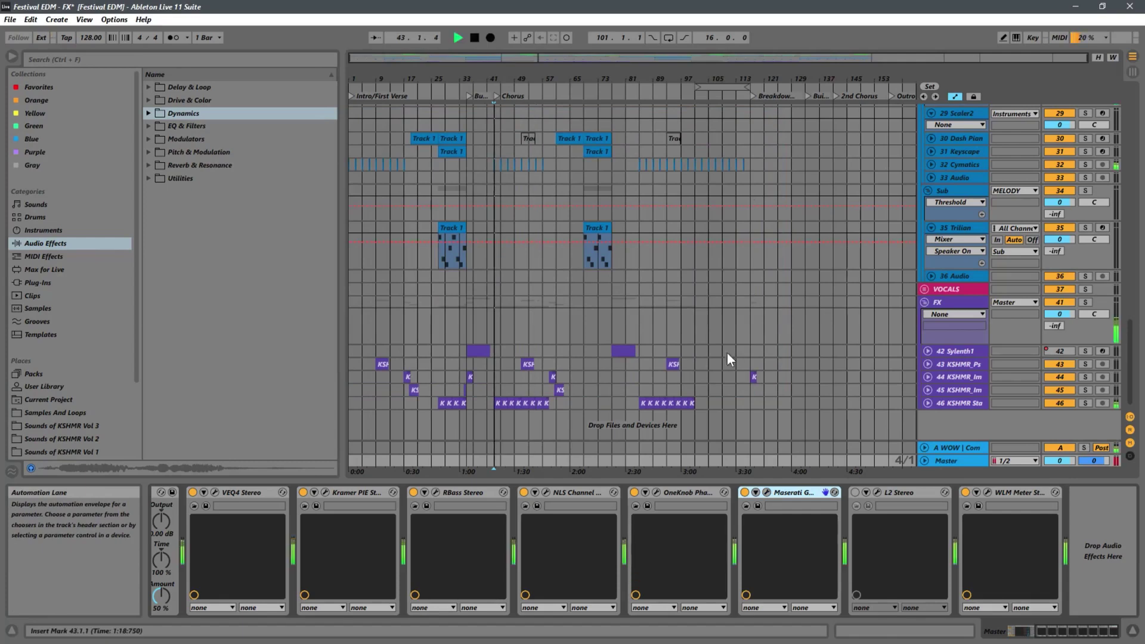
pyautogui.click(767, 494)
pyautogui.press('space')
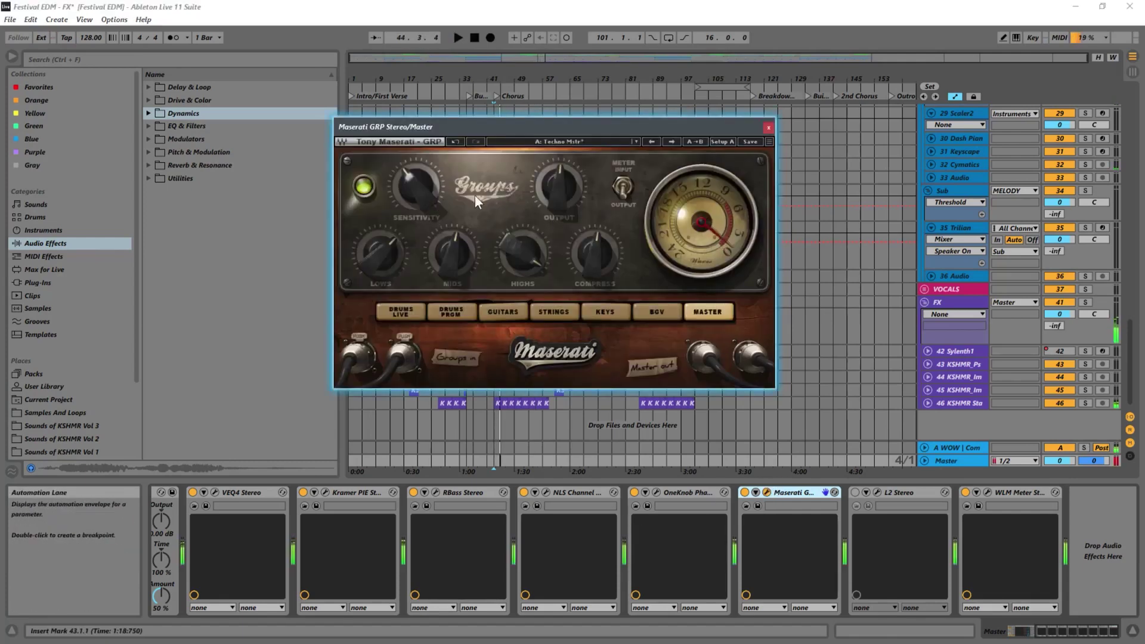
# Move the Maserati GRP window aside and raise its Sensitivity to about -1.0 while the chorus plays.
pyautogui.moveTo(417, 193)
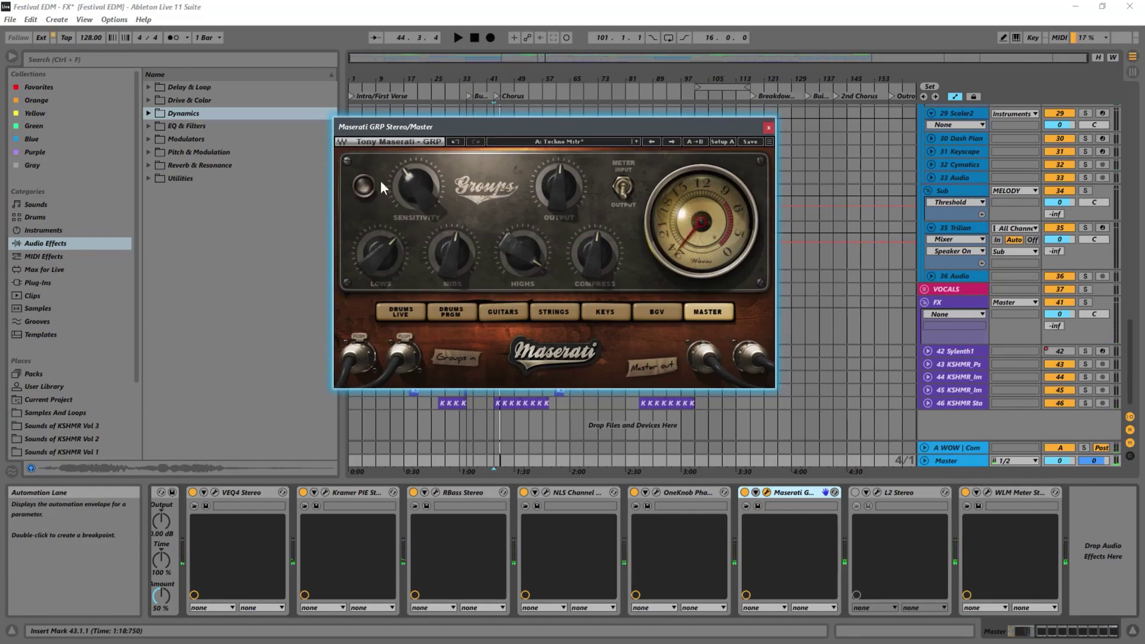
pyautogui.moveTo(456, 132); pyautogui.dragTo(640, 151)
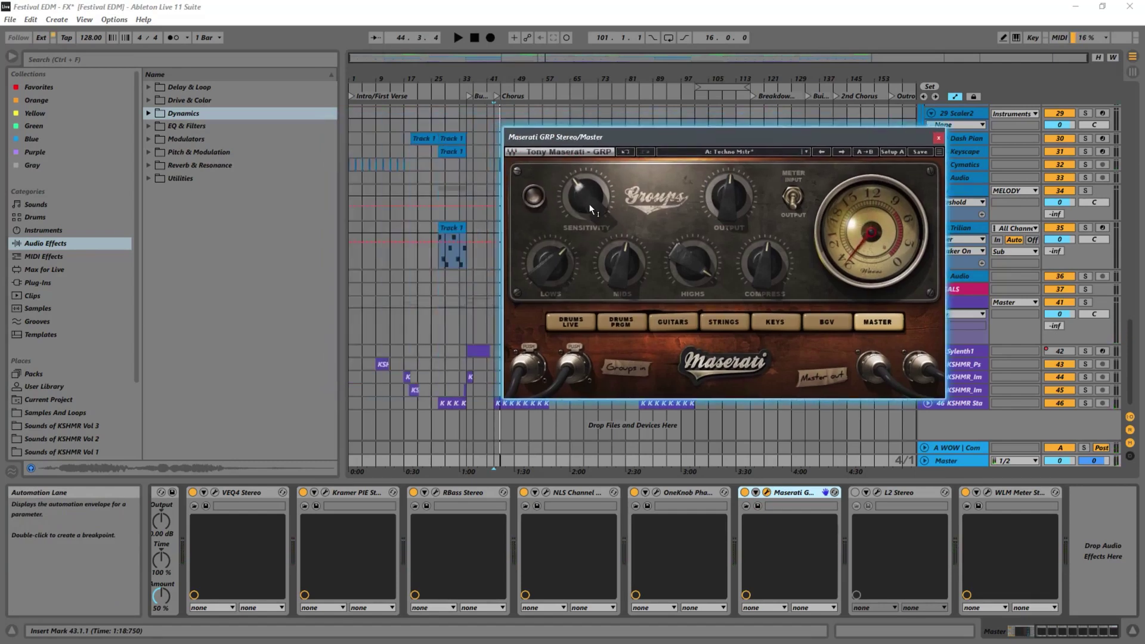
pyautogui.press('space')
pyautogui.moveTo(590, 204); pyautogui.dragTo(589, 171)
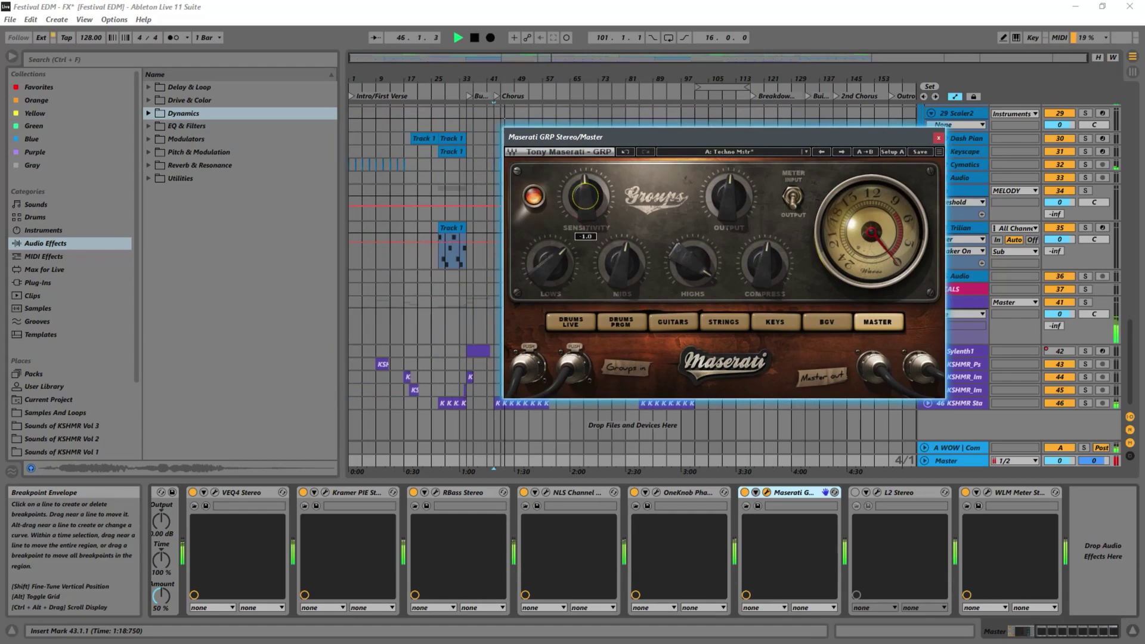
pyautogui.moveTo(590, 170); pyautogui.dragTo(589, 167)
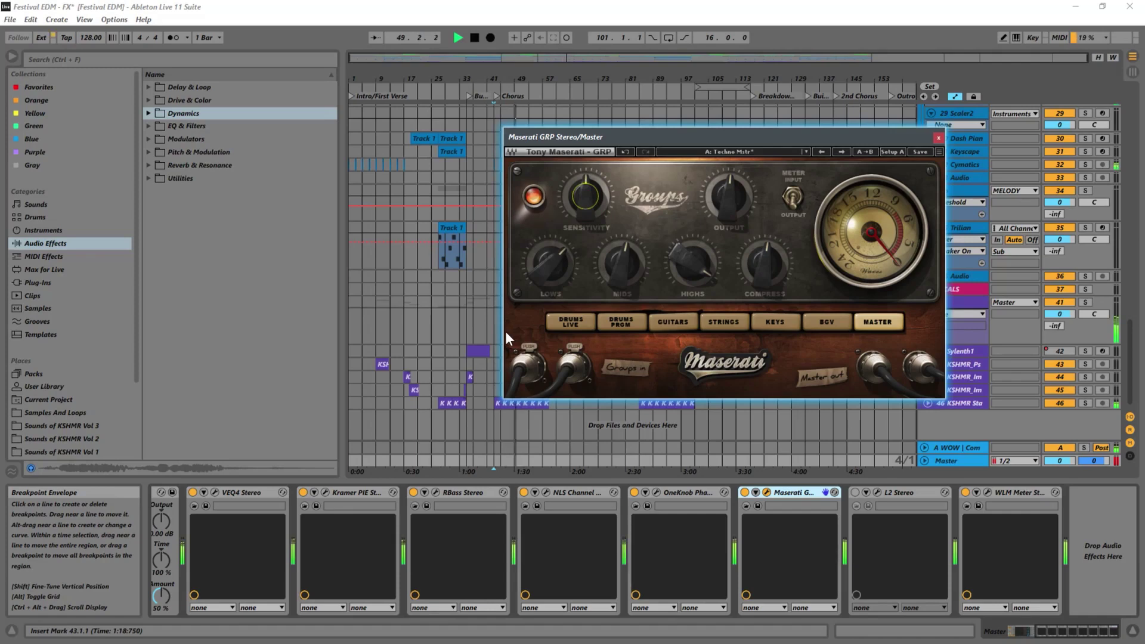
# Compare the chorus with Maserati GRP bypassed and active several times, leaving it active and stopping playback.
pyautogui.click(746, 497)
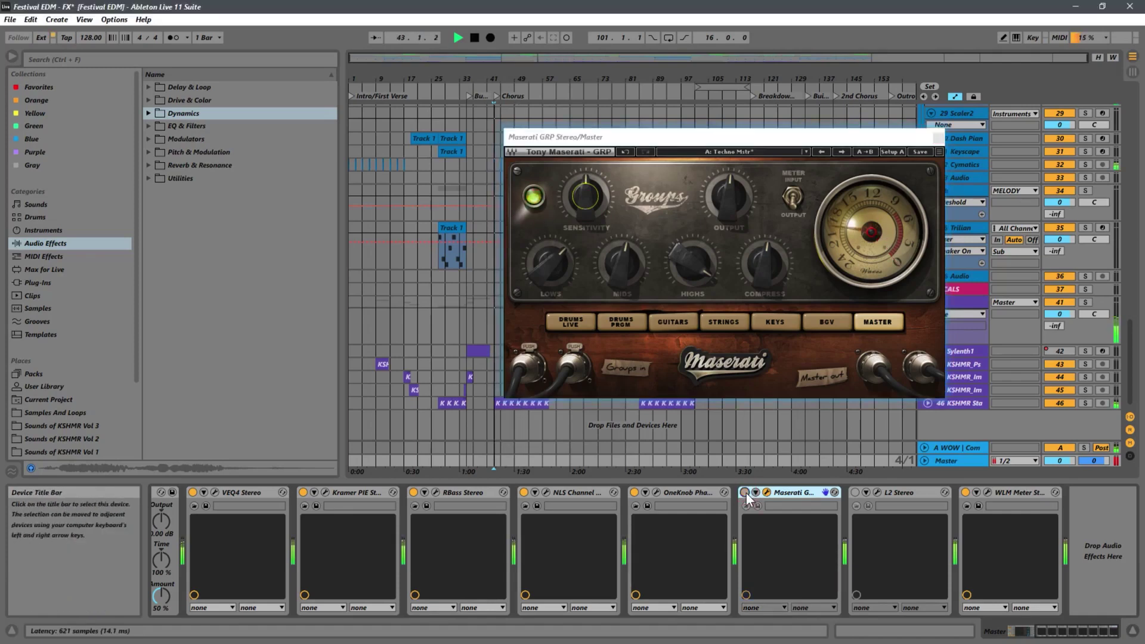
pyautogui.click(745, 494)
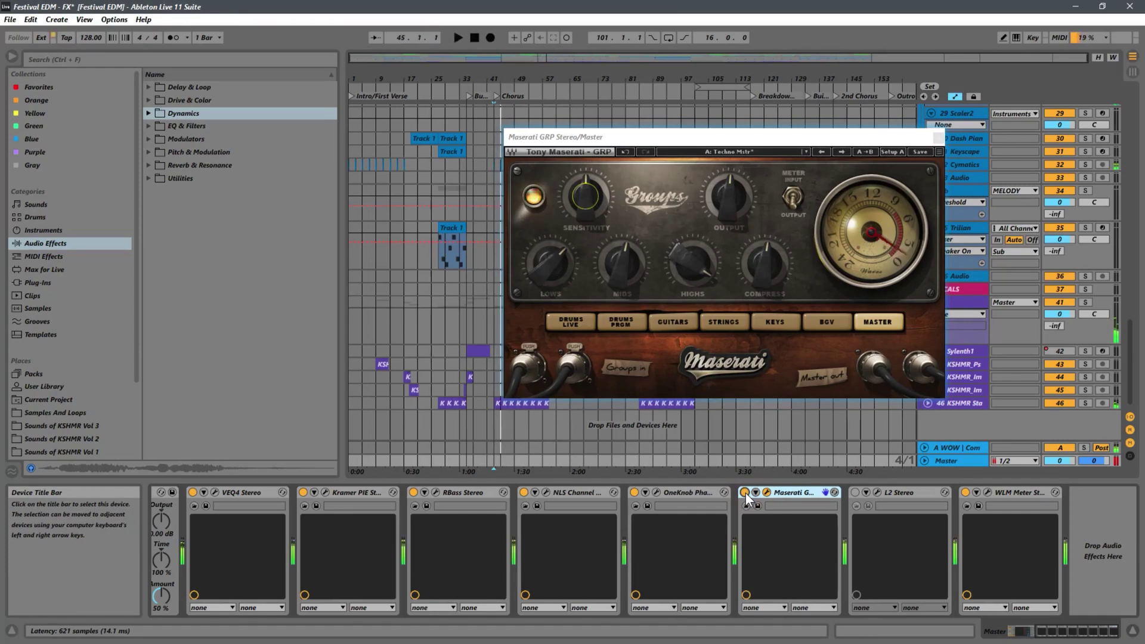
pyautogui.click(745, 493)
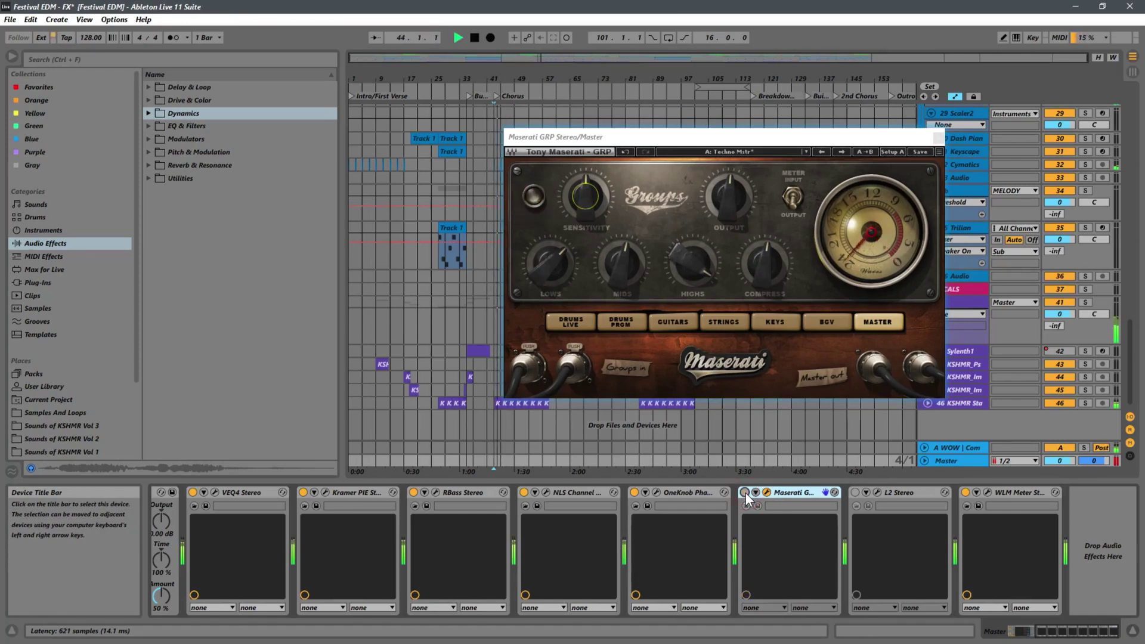
pyautogui.click(745, 493)
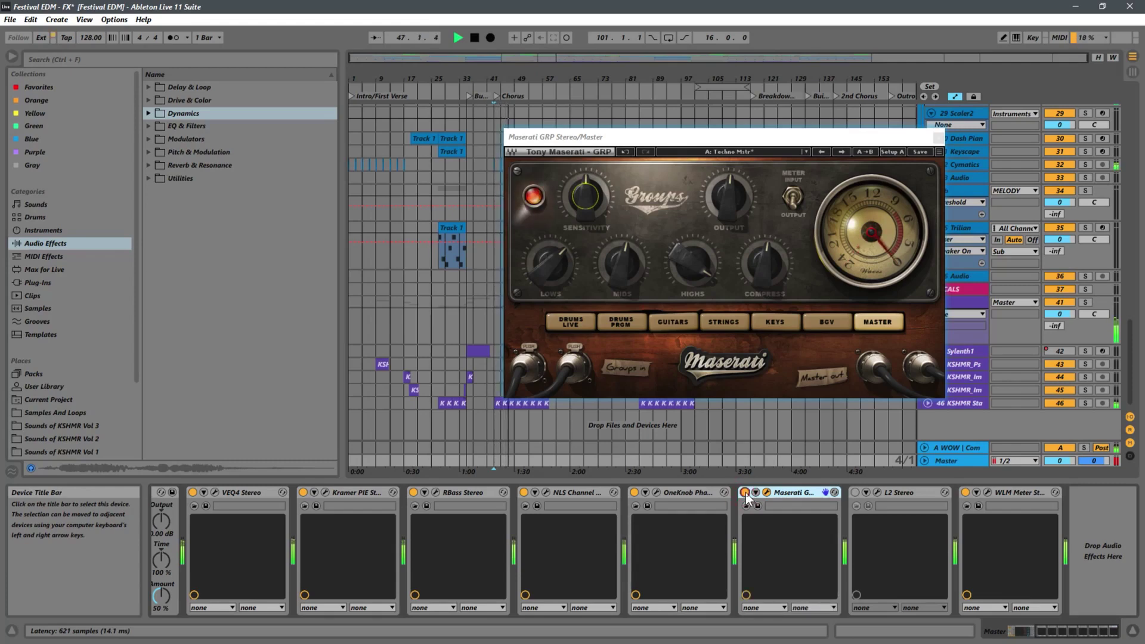
pyautogui.click(745, 493)
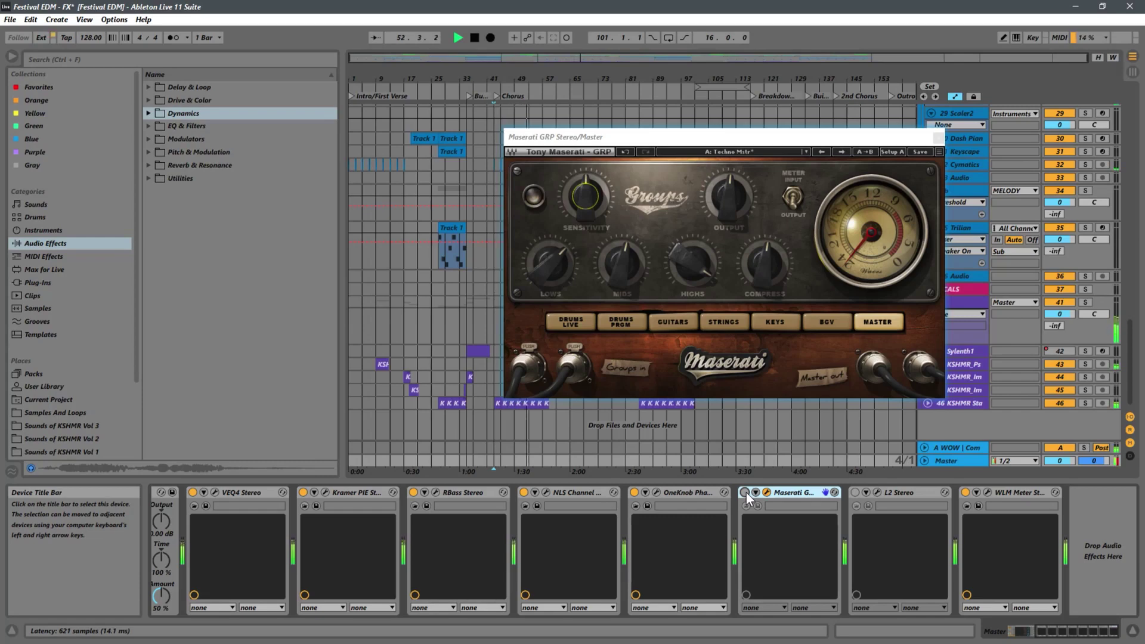
pyautogui.click(745, 493)
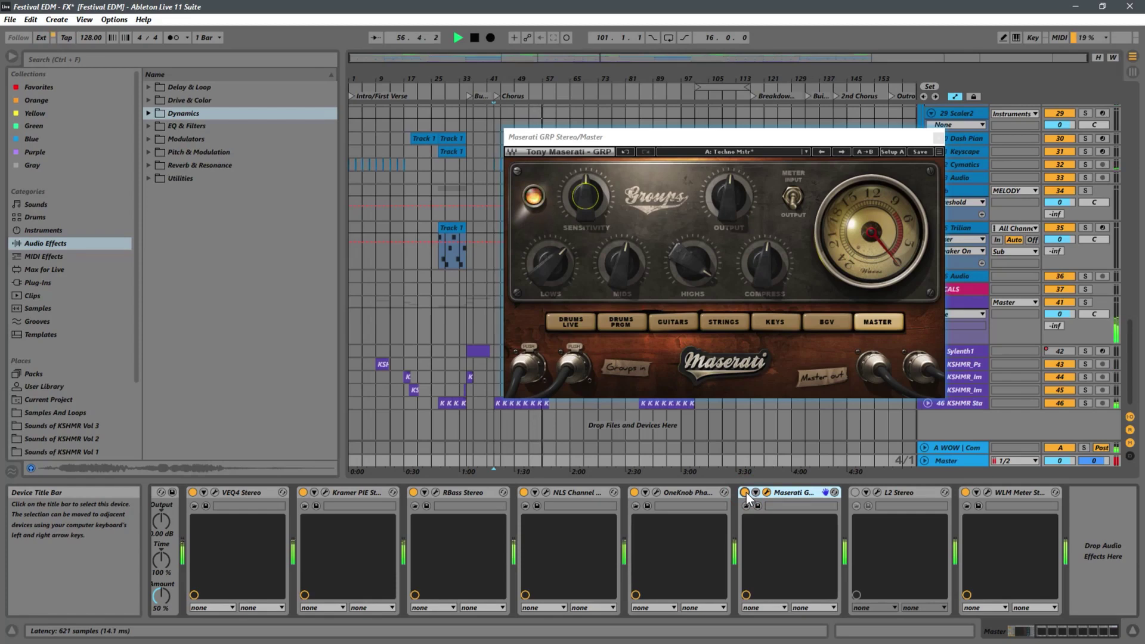
pyautogui.press('space')
# Close the Maserati GRP window, activate L2 Stereo on the Master track and open its window over the arrangement.
pyautogui.click(807, 136)
pyautogui.moveTo(807, 136); pyautogui.dragTo(673, 138)
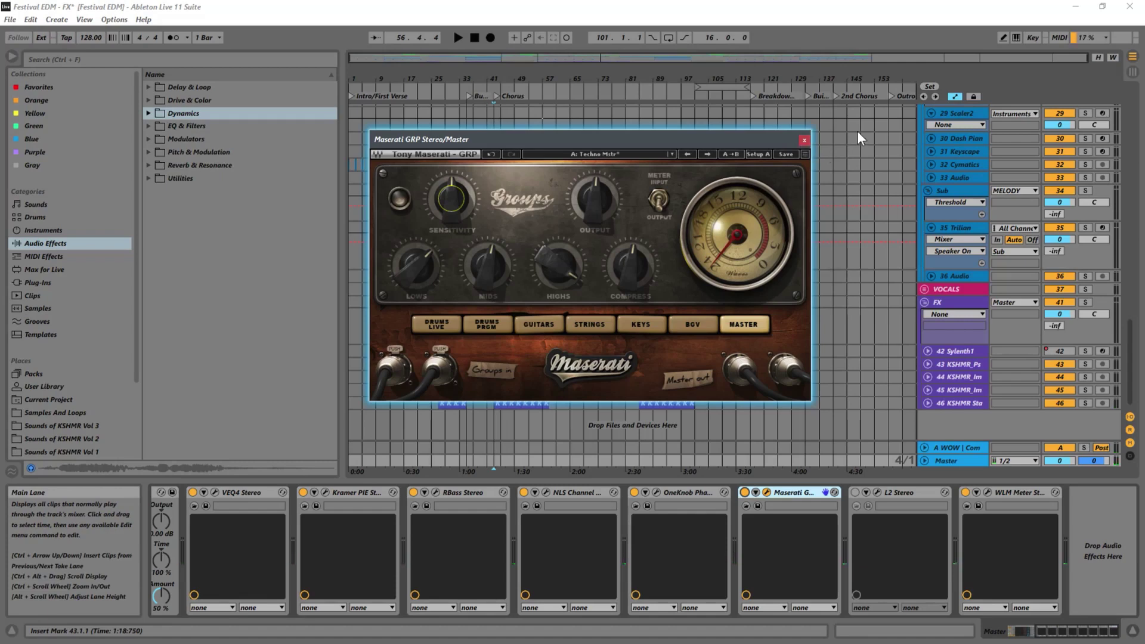
pyautogui.click(804, 139)
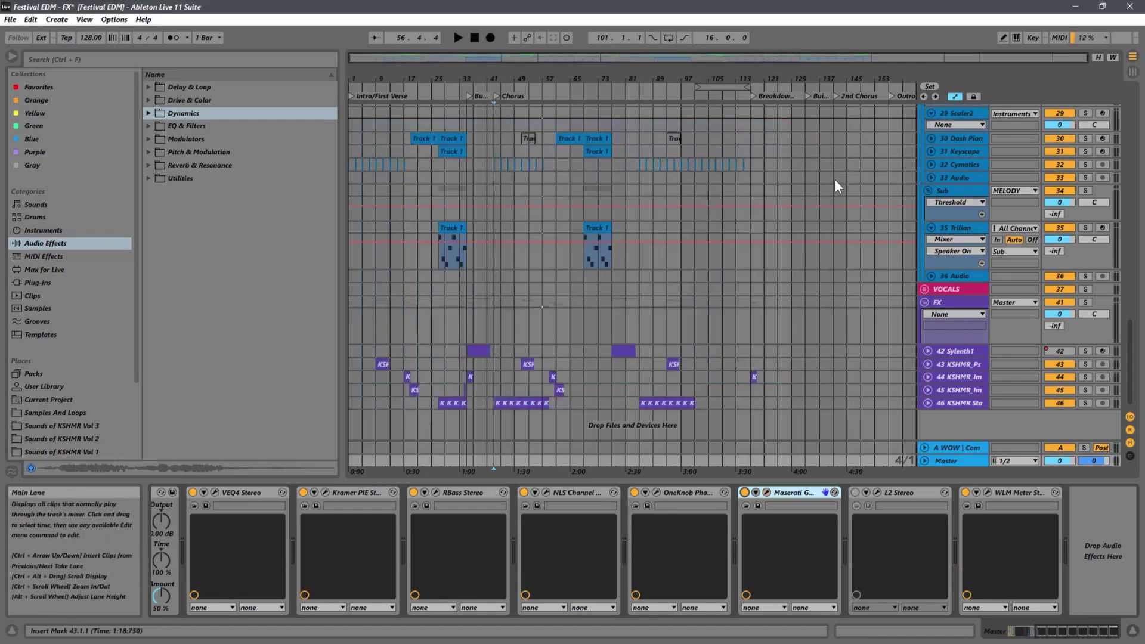
pyautogui.click(904, 493)
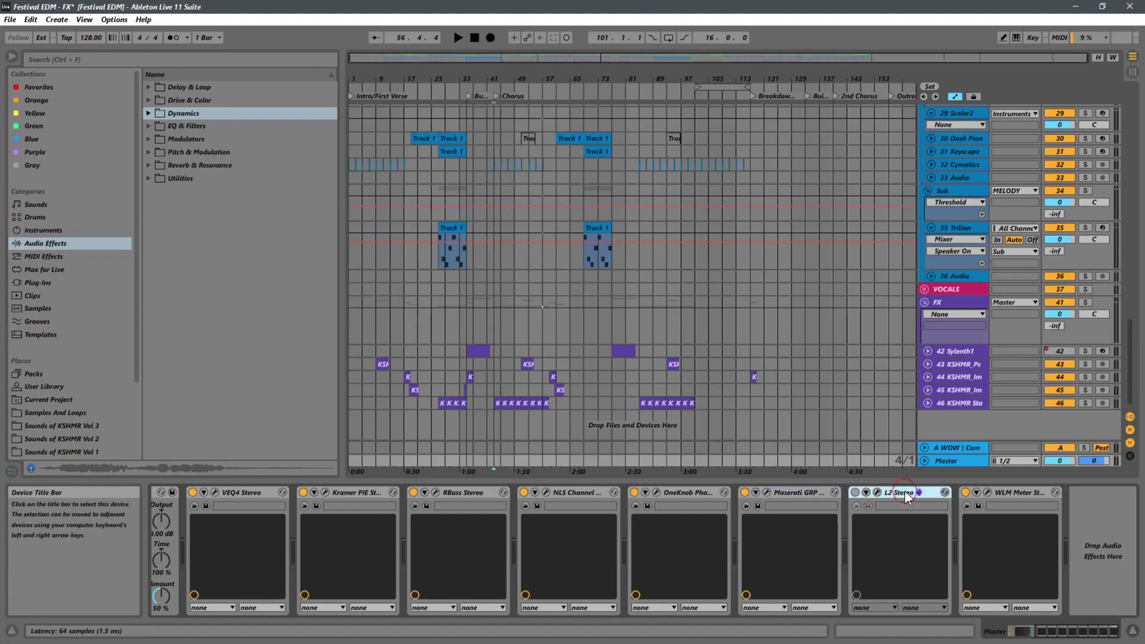
pyautogui.click(856, 493)
pyautogui.click(880, 493)
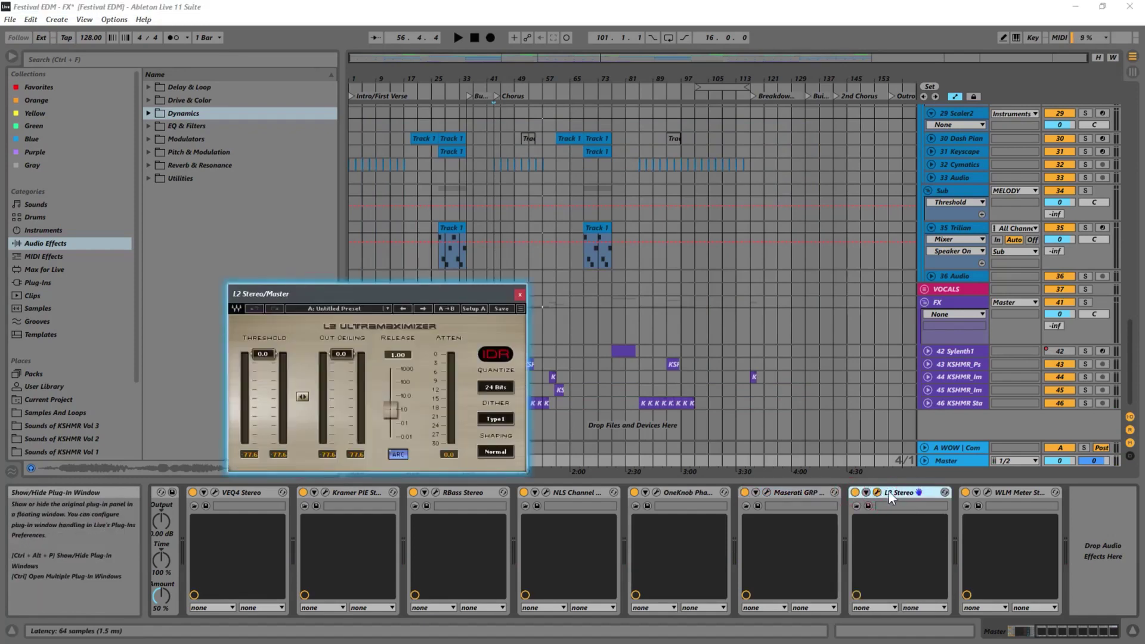
pyautogui.moveTo(429, 295); pyautogui.dragTo(593, 154)
# Play the chorus twice through L2 Stereo to examine its Threshold, Out Ceiling and attenuation meters.
pyautogui.press('space')
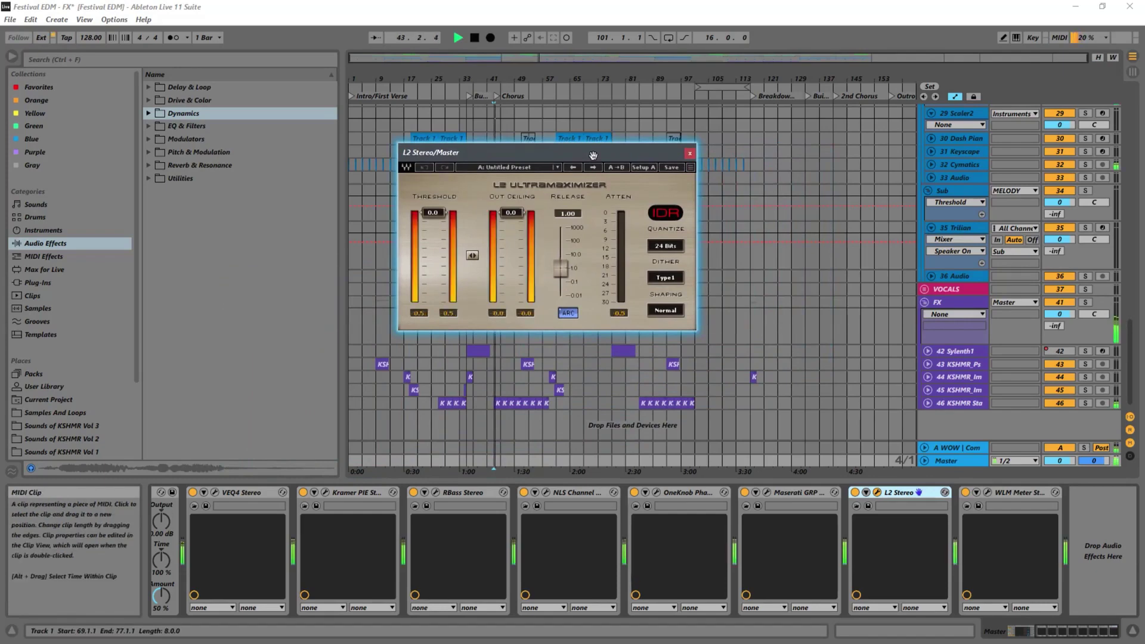
pyautogui.press('space')
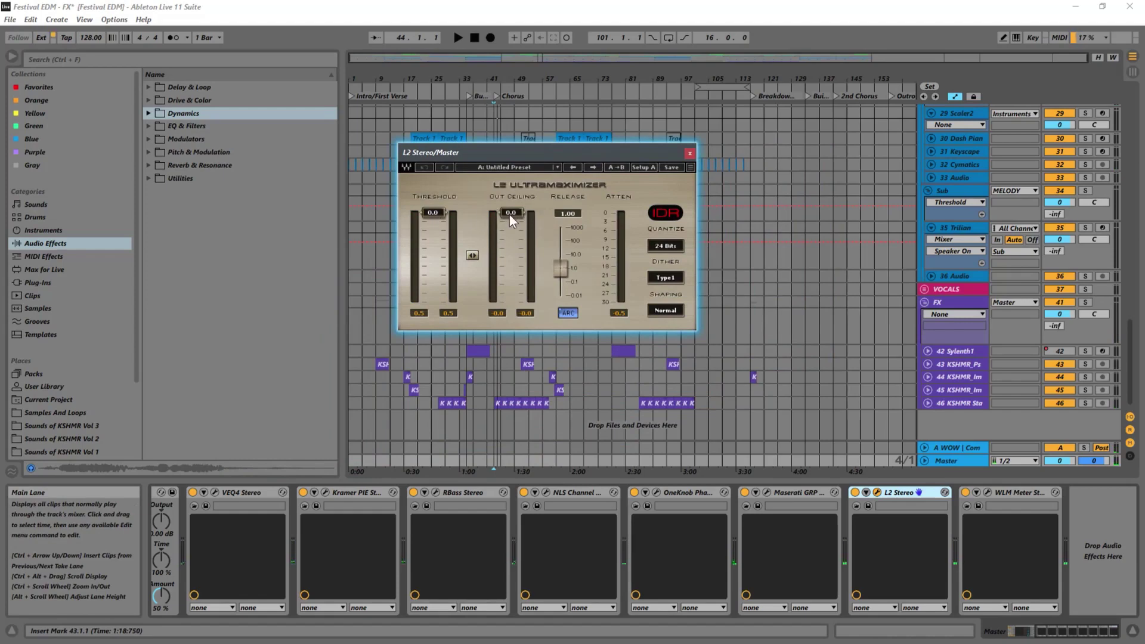
pyautogui.press('space')
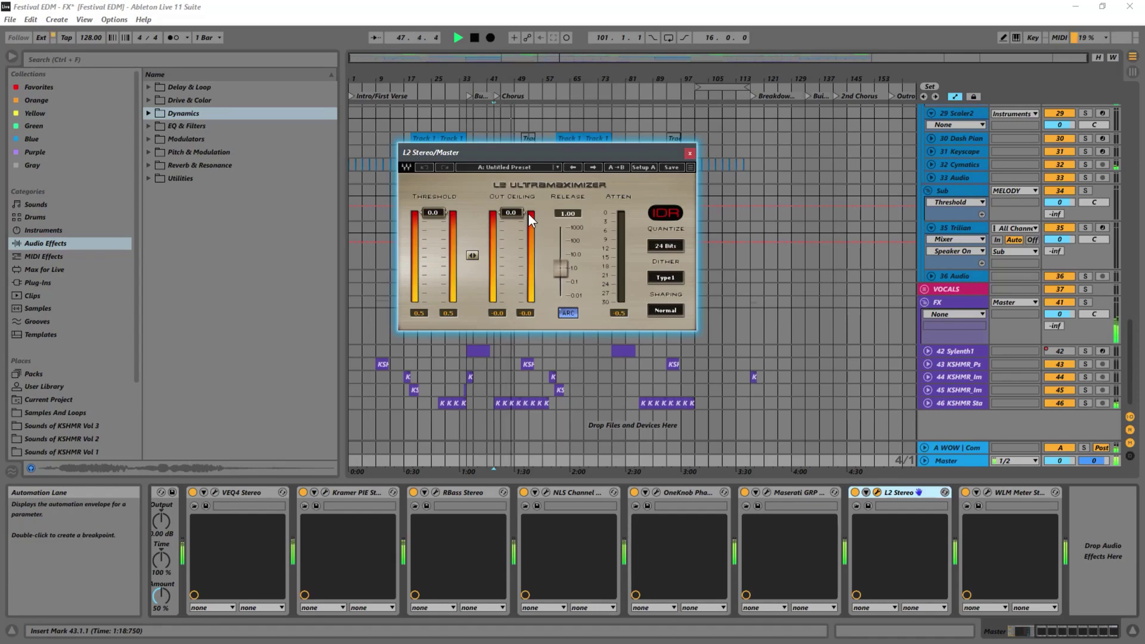
pyautogui.press('space')
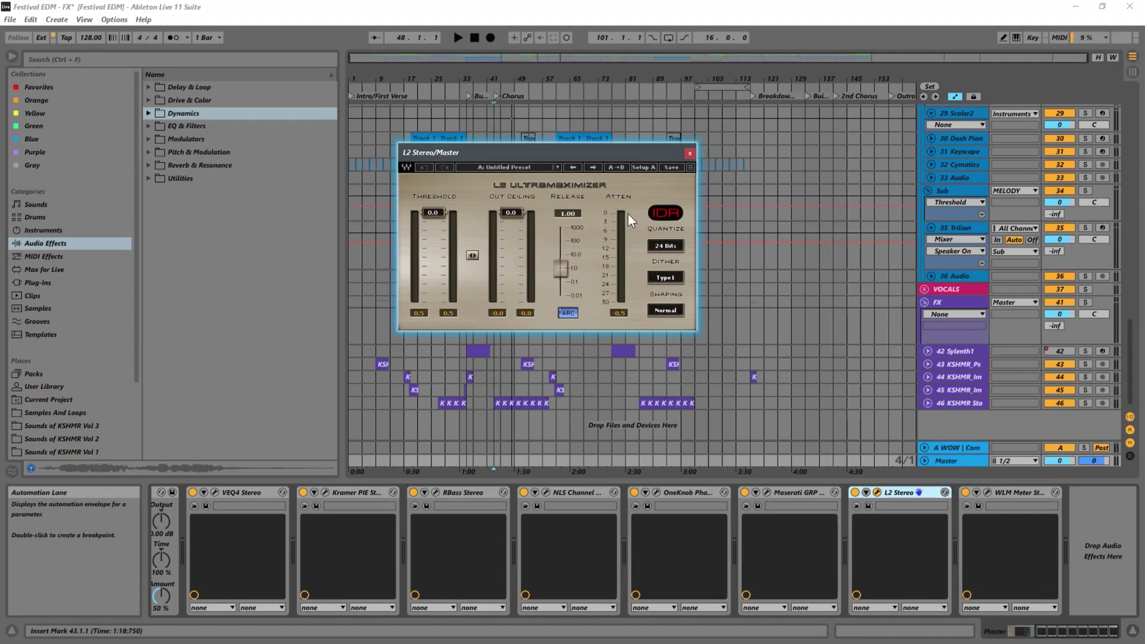
# Open the WLM Meter window during chorus playback, stop, and move the L2 window clear of it.
pyautogui.press('space')
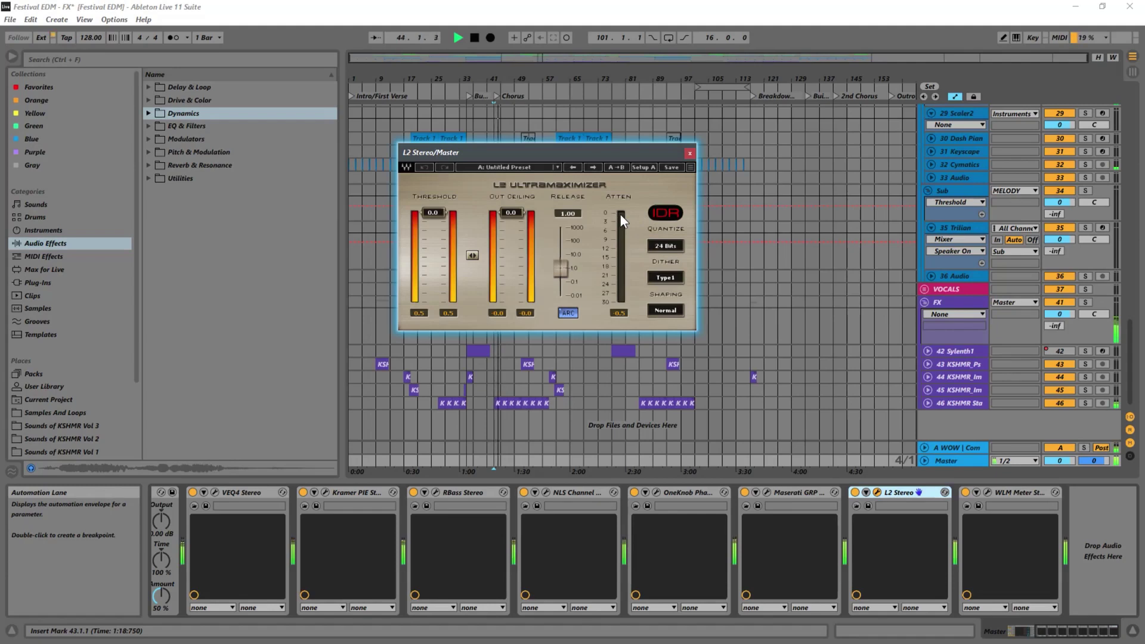
pyautogui.click(987, 492)
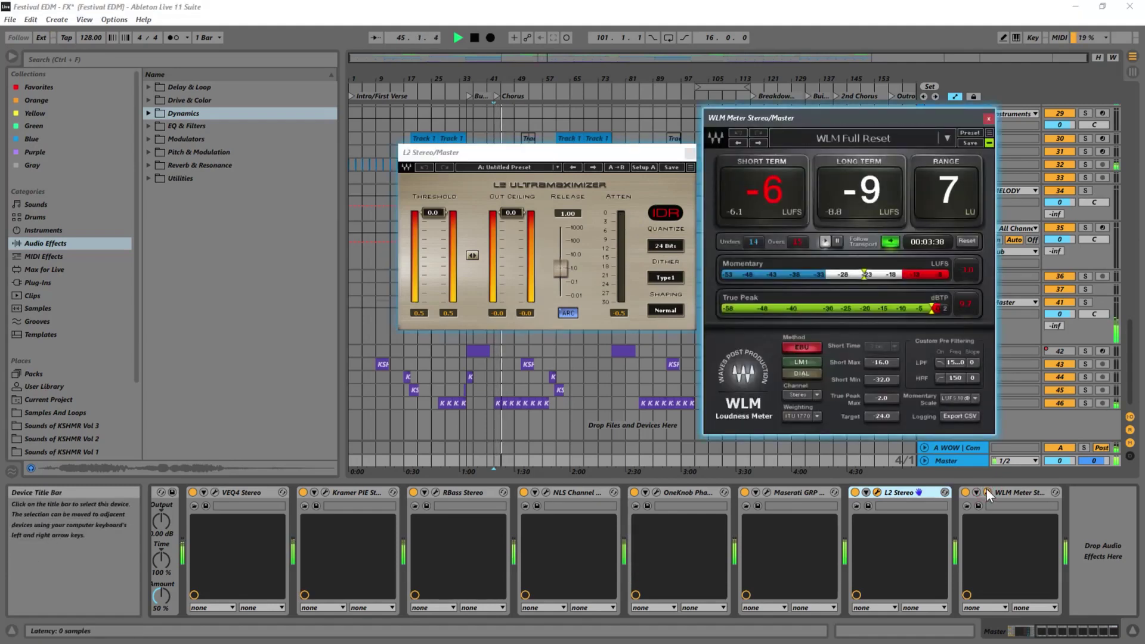
pyautogui.press('space')
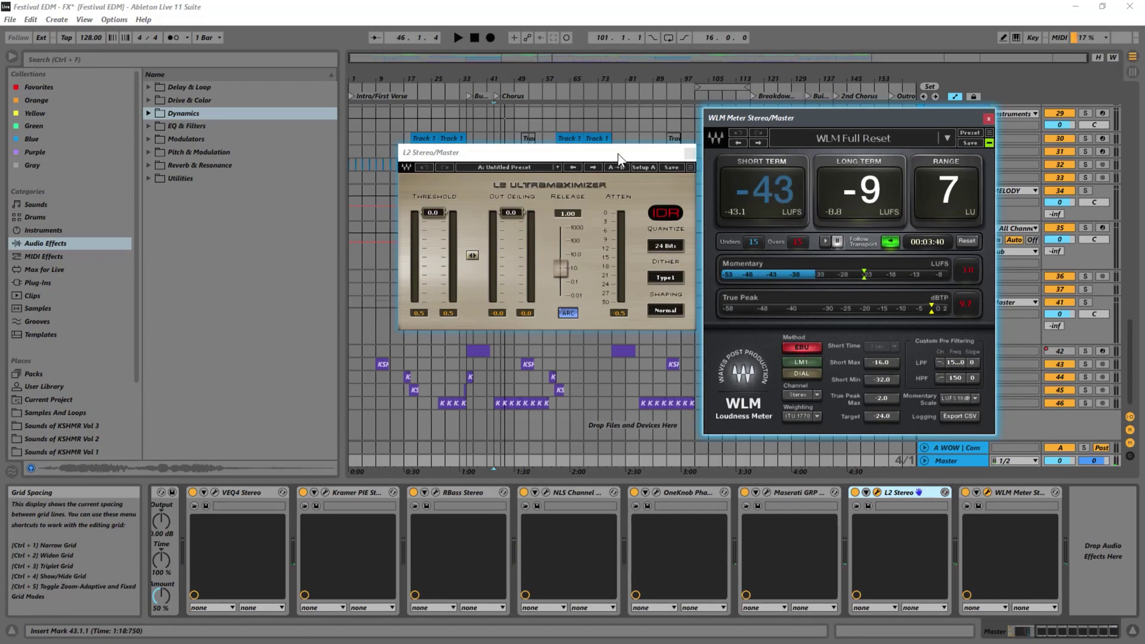
pyautogui.moveTo(617, 154); pyautogui.dragTo(468, 145)
# Replay the chorus and switch L2 Stereo off and on to compare the loudness readings, leaving it bypassed.
pyautogui.press('space')
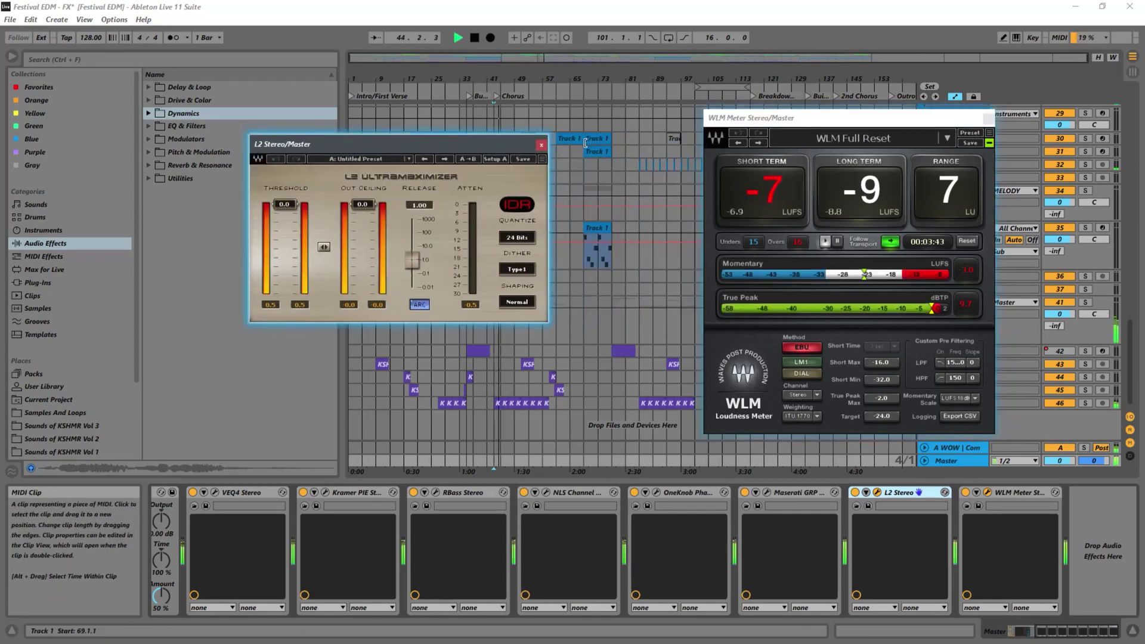
pyautogui.click(856, 493)
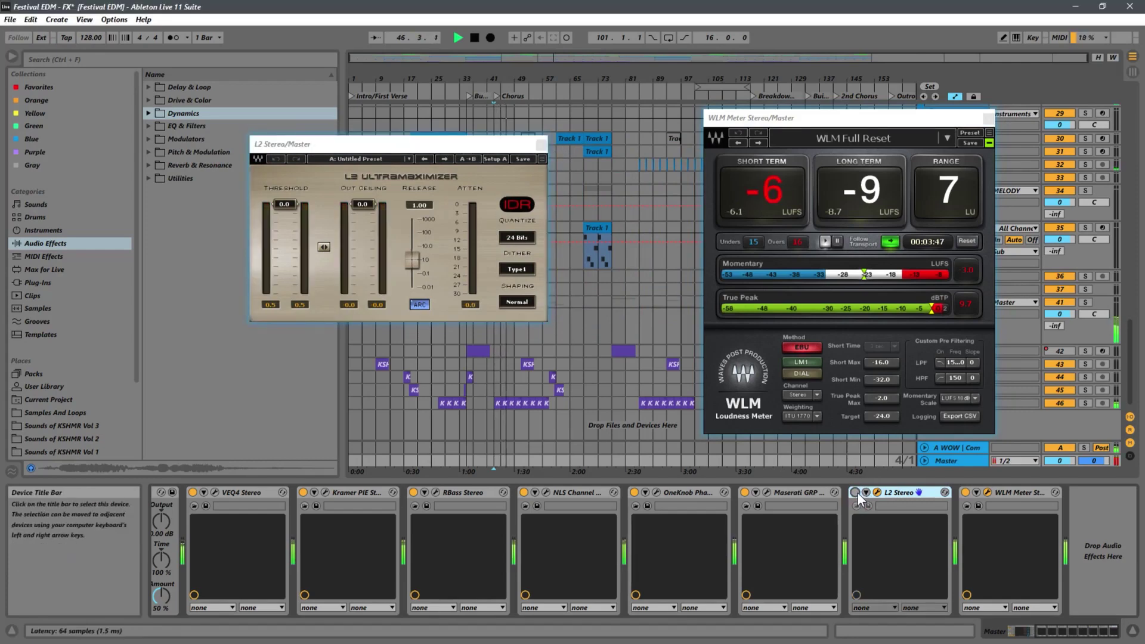
pyautogui.click(857, 493)
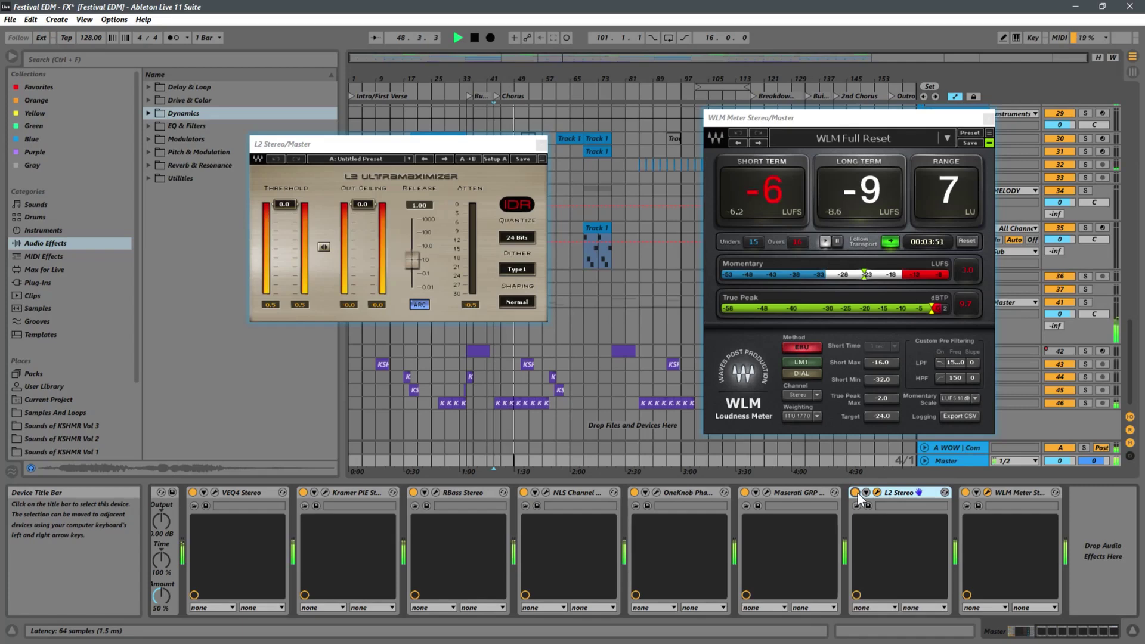
pyautogui.click(857, 492)
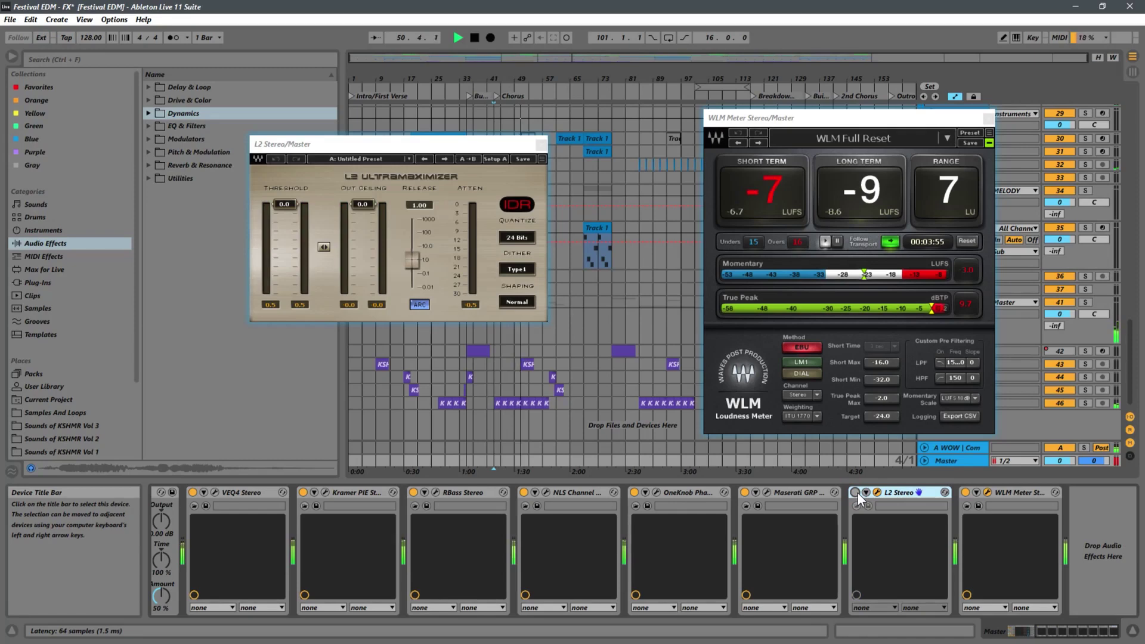
# Unfold the Master track and replay the chorus with L2 Stereo bypassed to check the Master level meter for clipping.
pyautogui.click(924, 461)
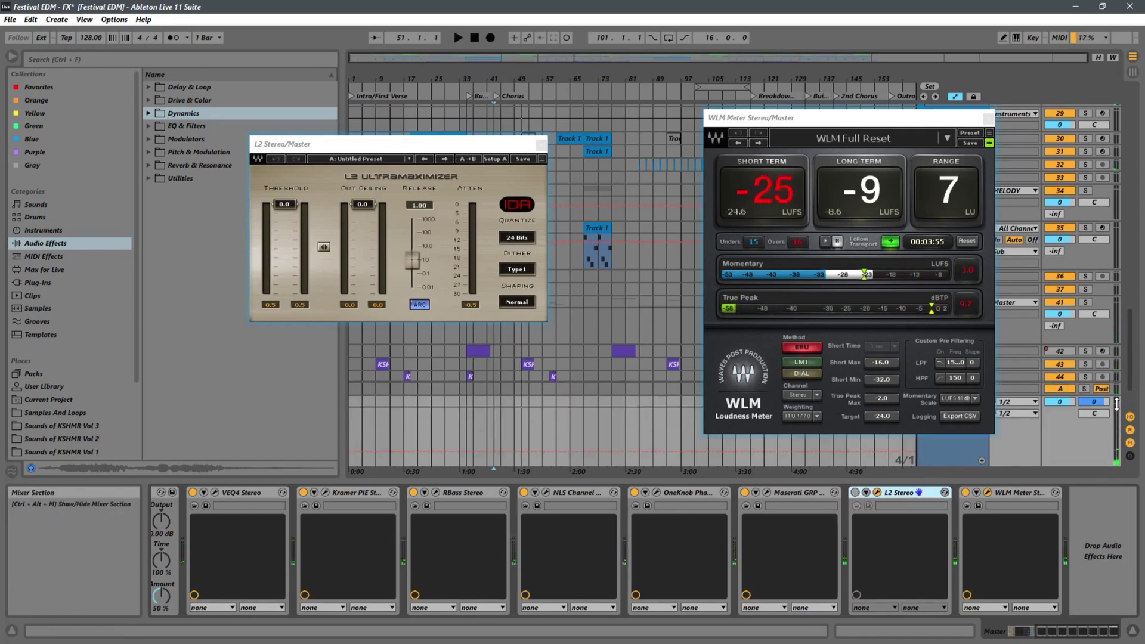
pyautogui.press('space')
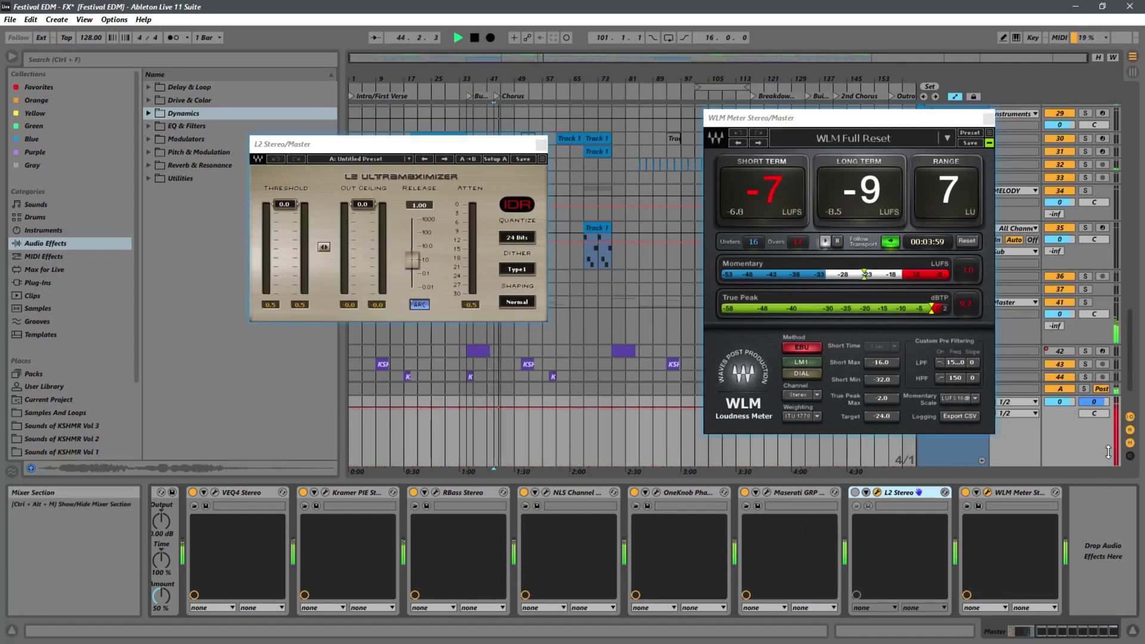
pyautogui.press('space')
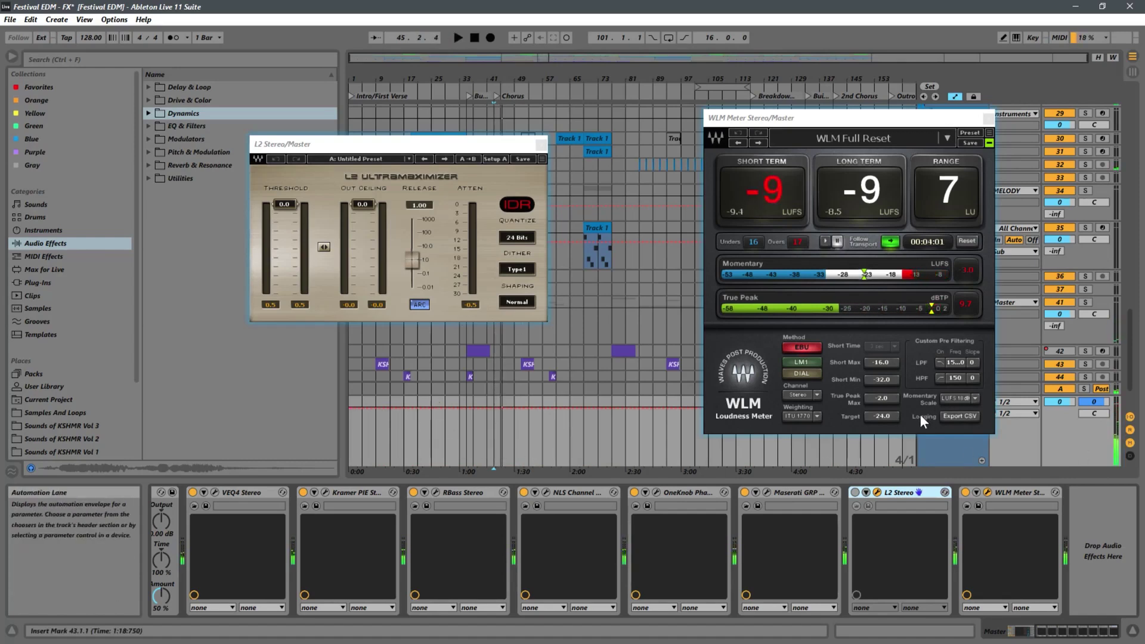
# Re-enable L2 Stereo, replay the chorus to check the WLM Meter loudness, and close both plug-in windows.
pyautogui.click(855, 492)
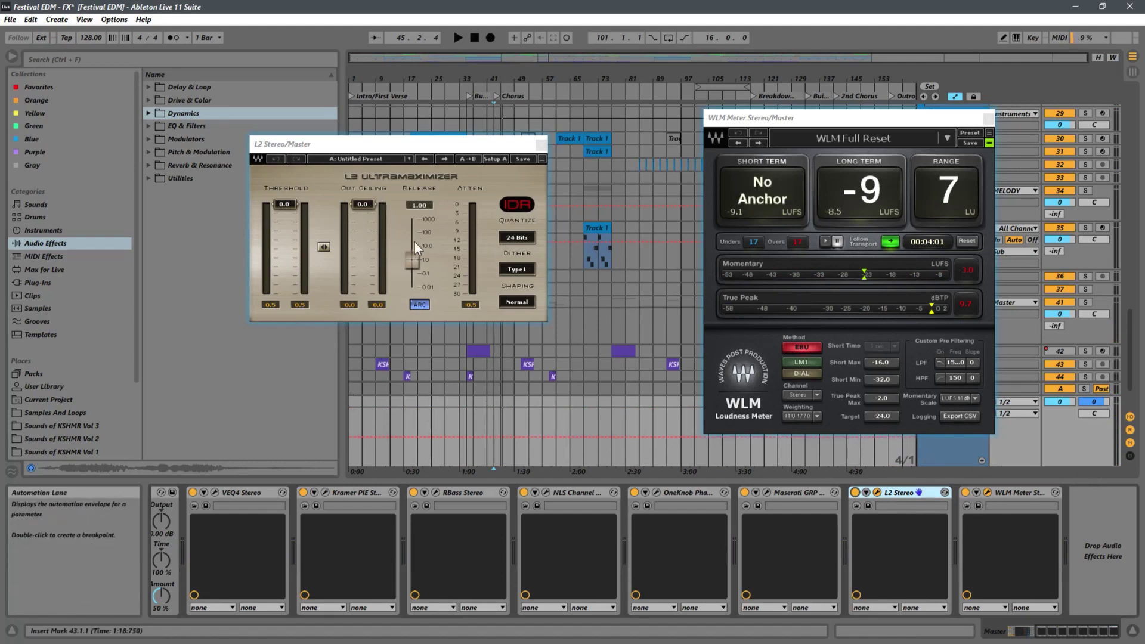
pyautogui.press('space')
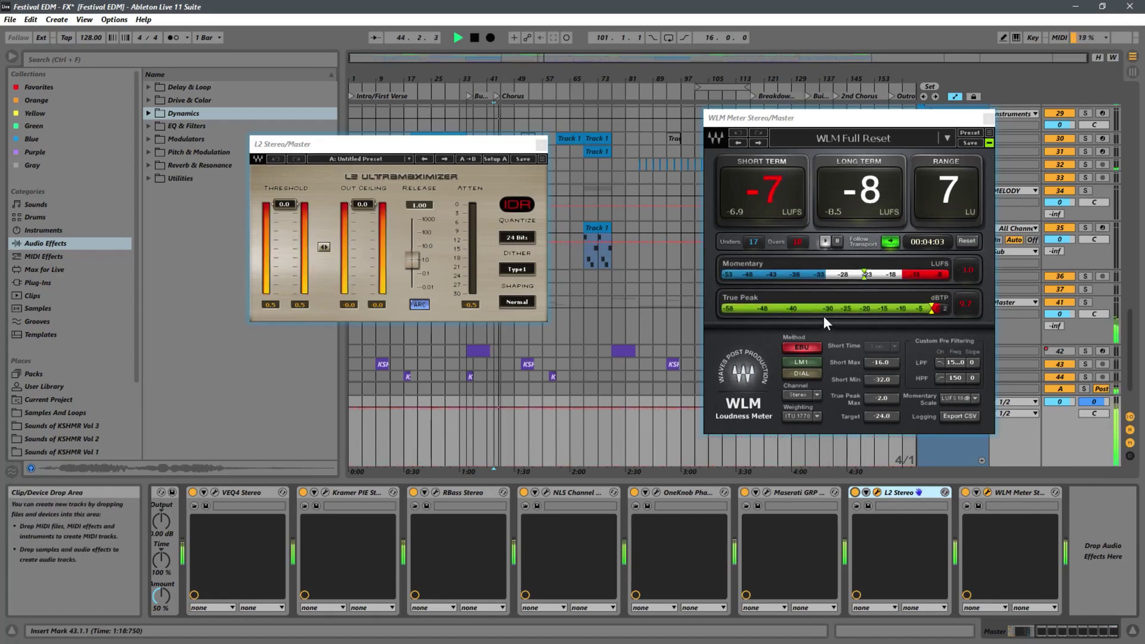
pyautogui.press('space')
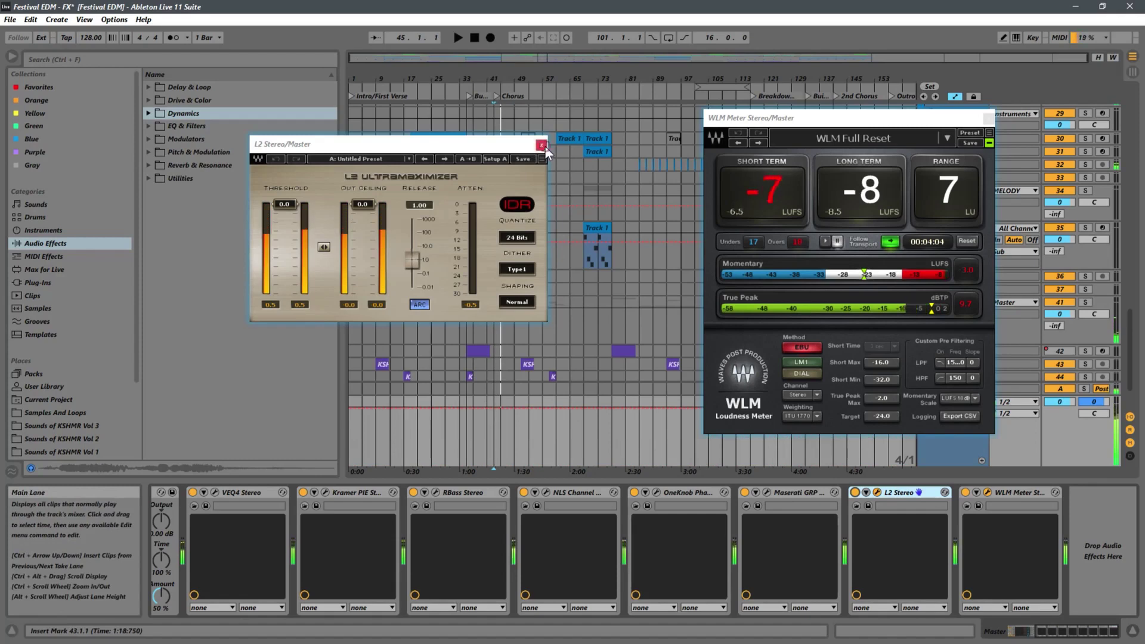
pyautogui.click(541, 145)
pyautogui.click(988, 118)
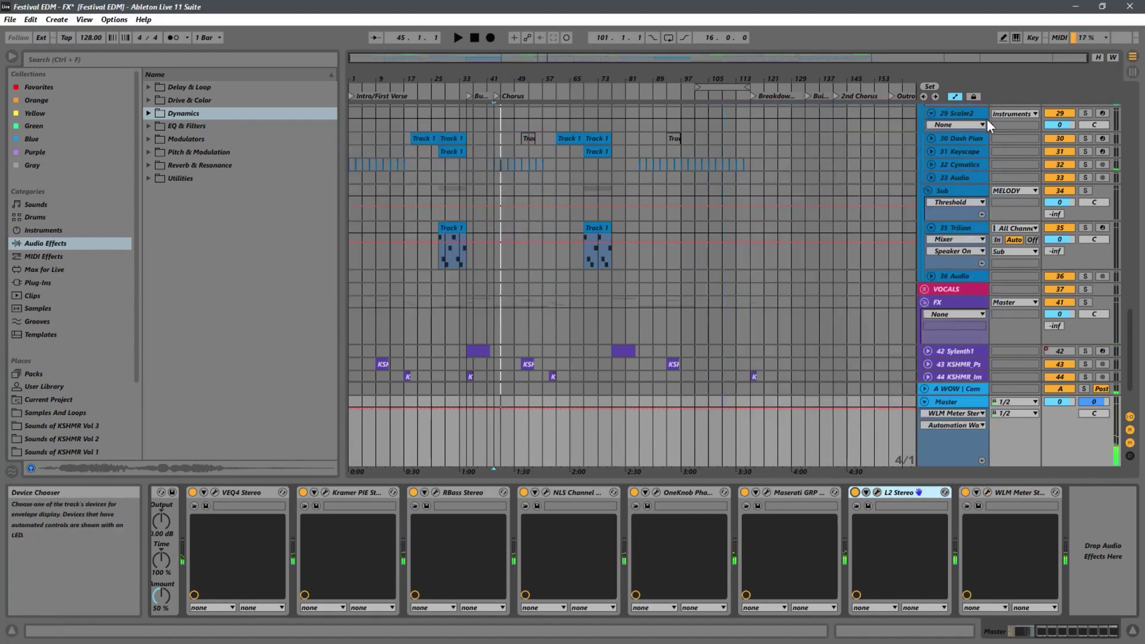
# Examine the Kramer PIE controls beside Maserati GRP's Sensitivity and Output knobs, and close the Kramer PIE window.
pyautogui.click(768, 493)
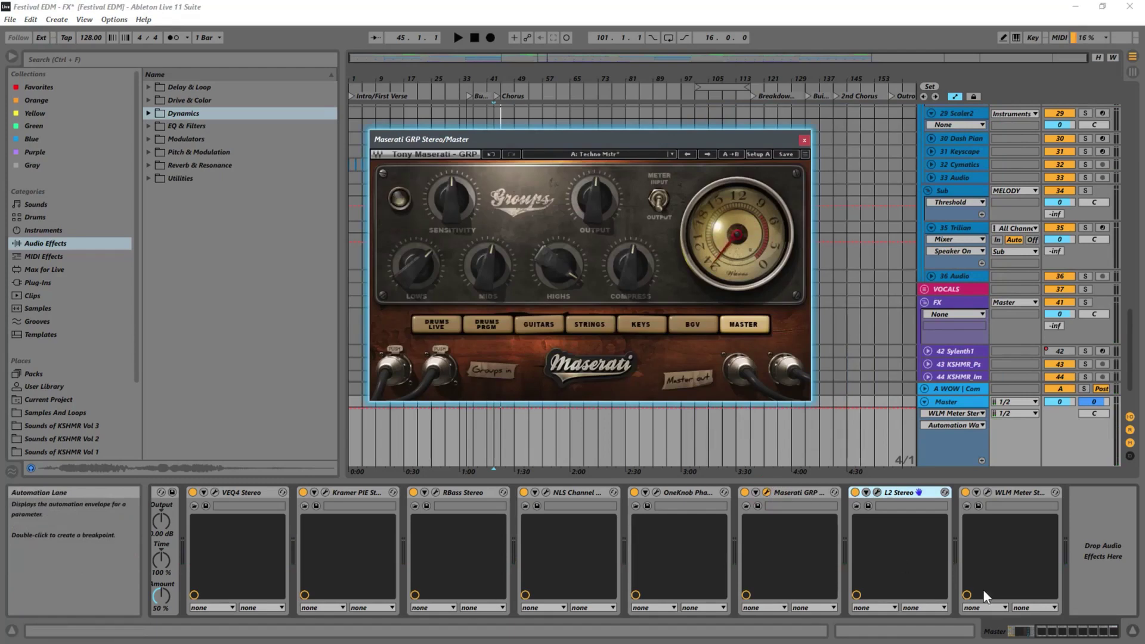
pyautogui.hotkey('ctrl', 'z')
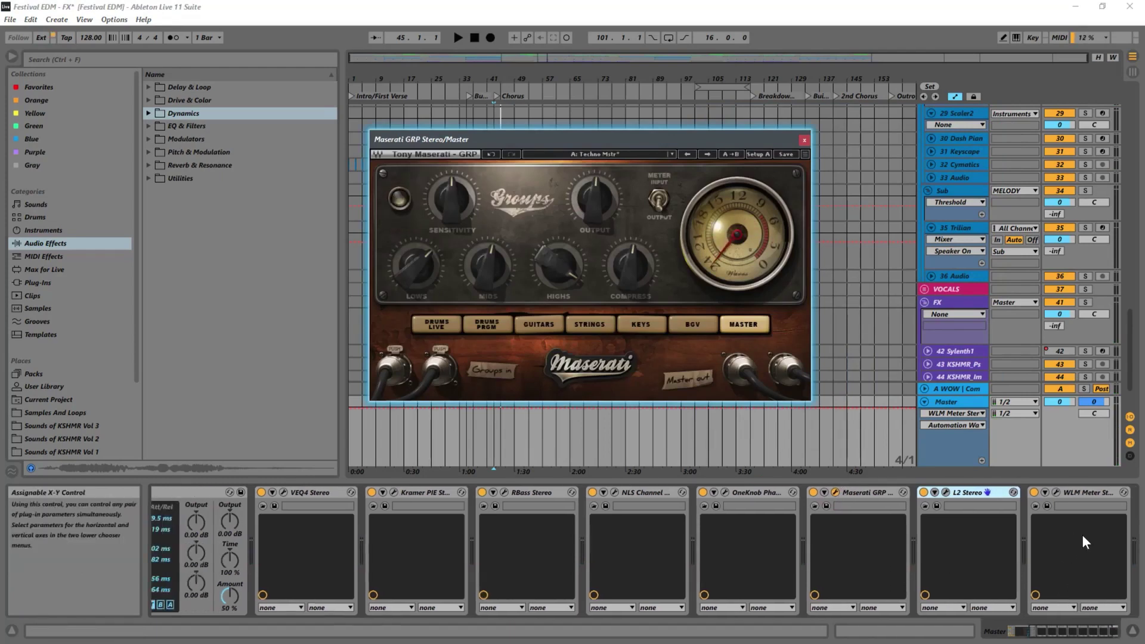
pyautogui.click(572, 492)
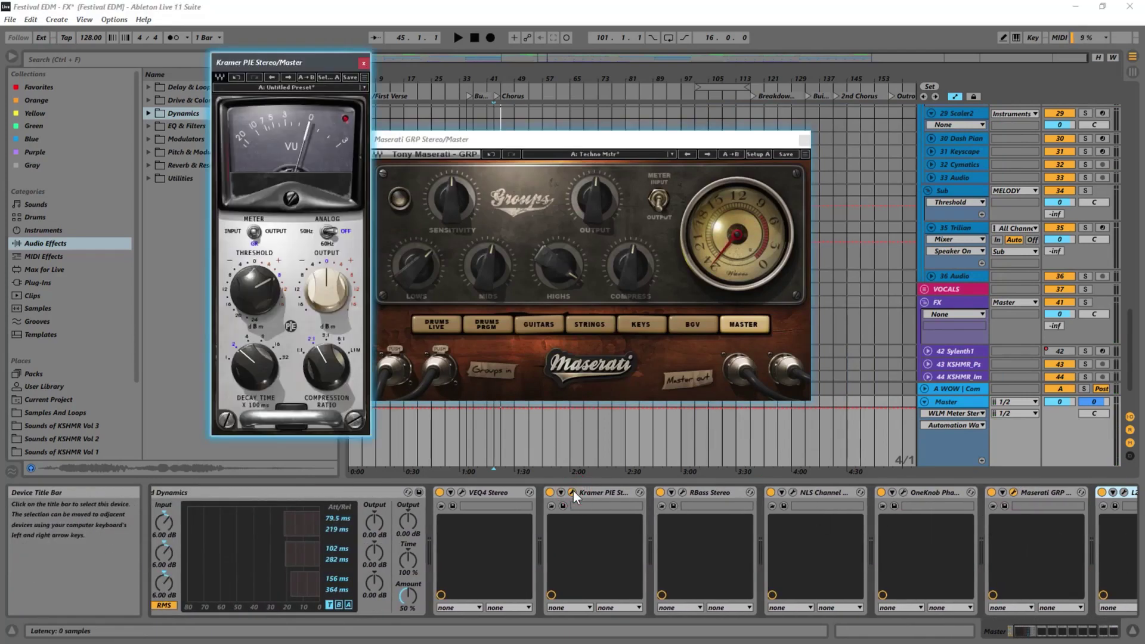
pyautogui.moveTo(563, 145); pyautogui.dragTo(688, 141)
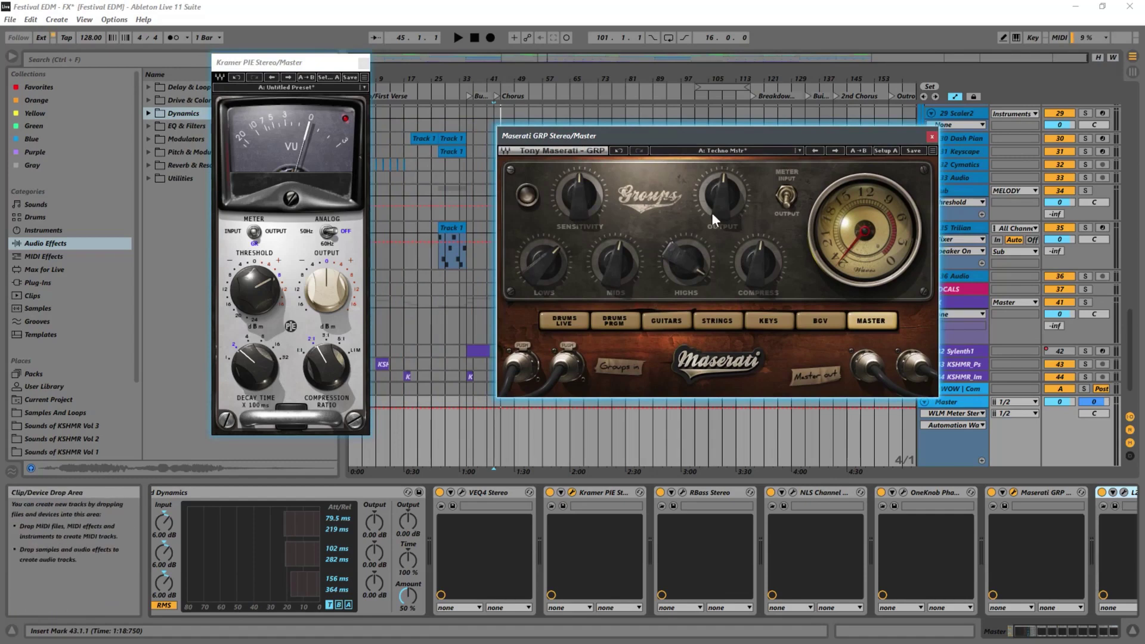
pyautogui.click(590, 205)
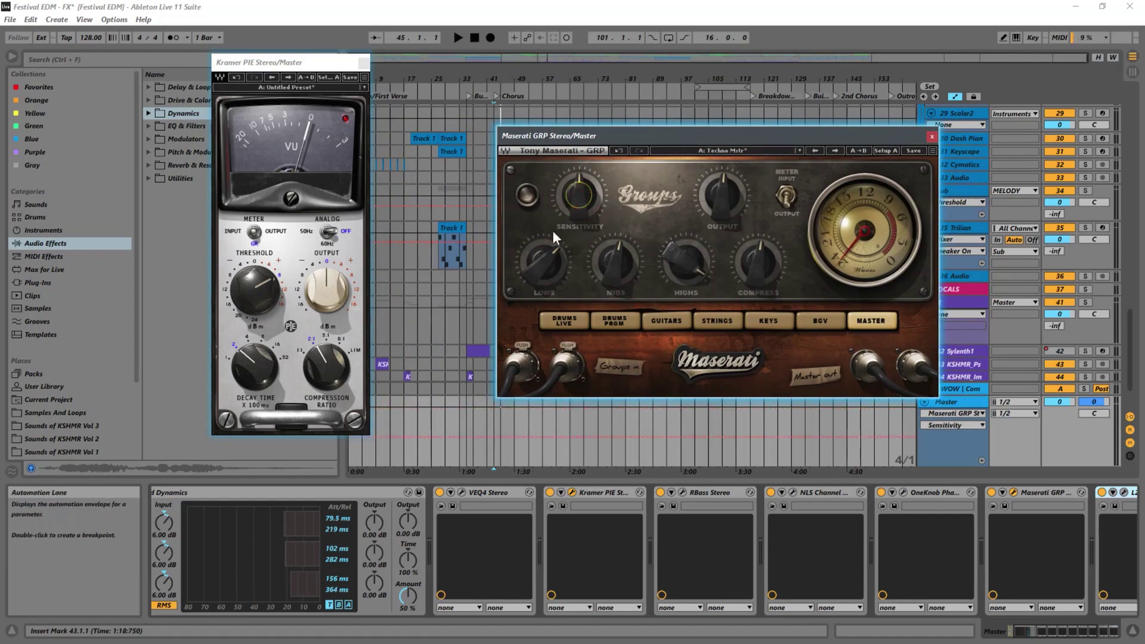
pyautogui.click(362, 64)
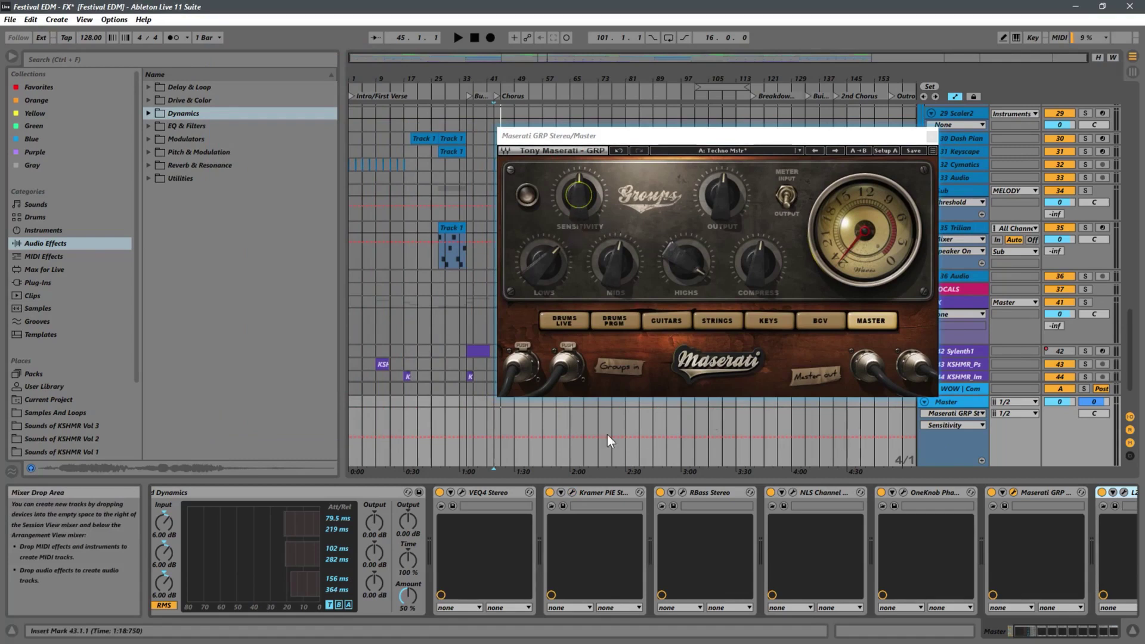
# Review the Kramer PIE and L2 Stereo settings alongside Maserati GRP, closing all three plug-in windows.
pyautogui.click(572, 492)
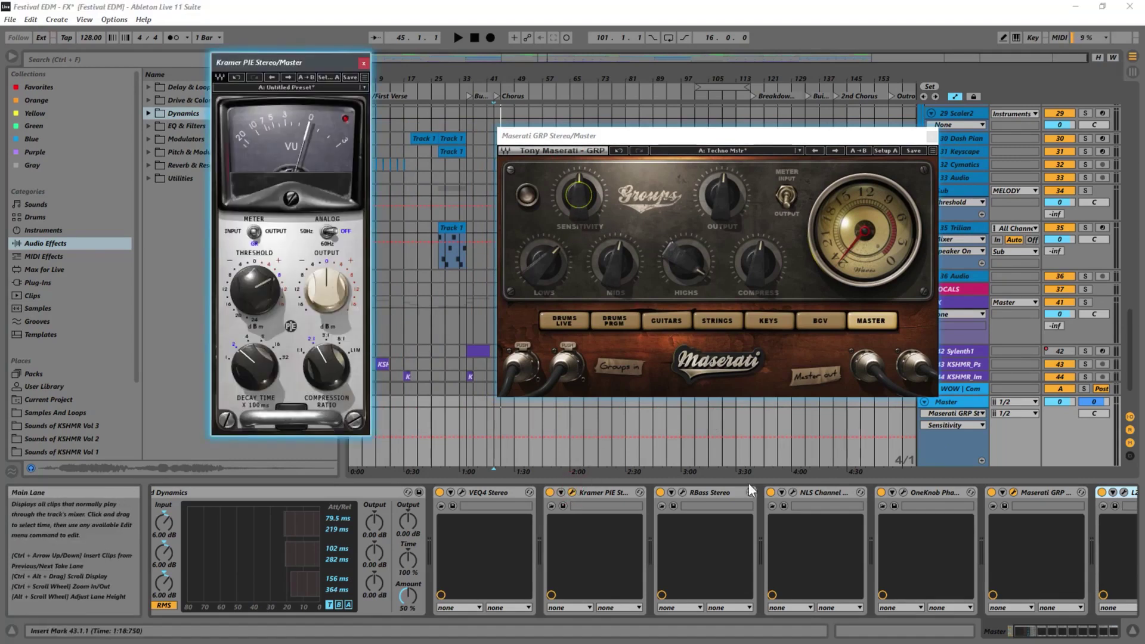
pyautogui.click(365, 63)
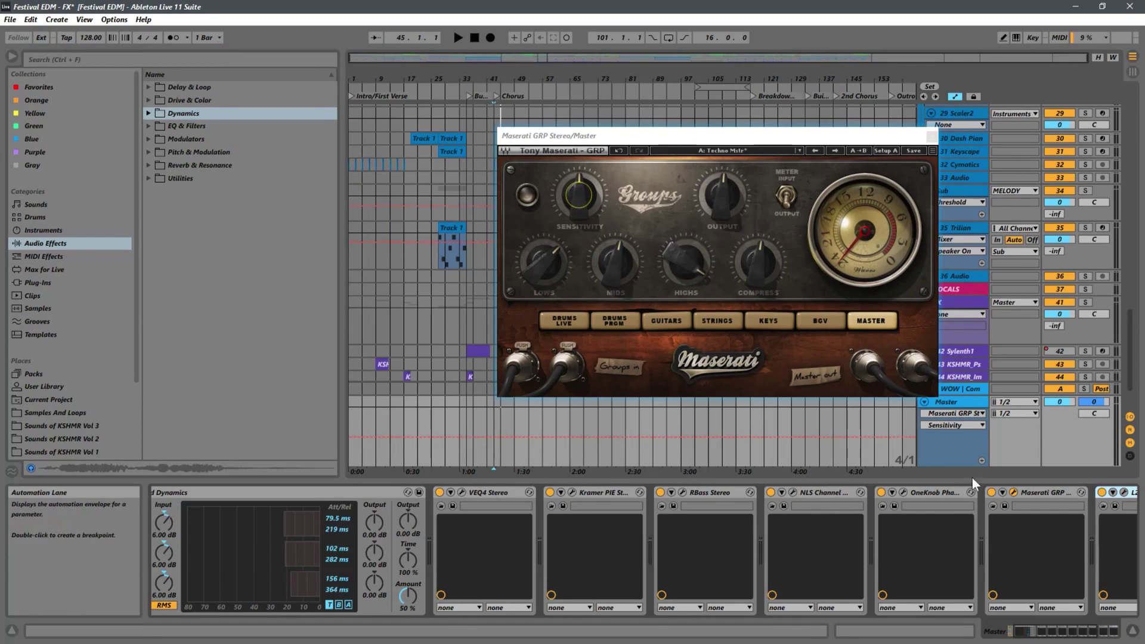
pyautogui.hscroll(-1, 945, 564)
pyautogui.hscroll(5, 946, 567)
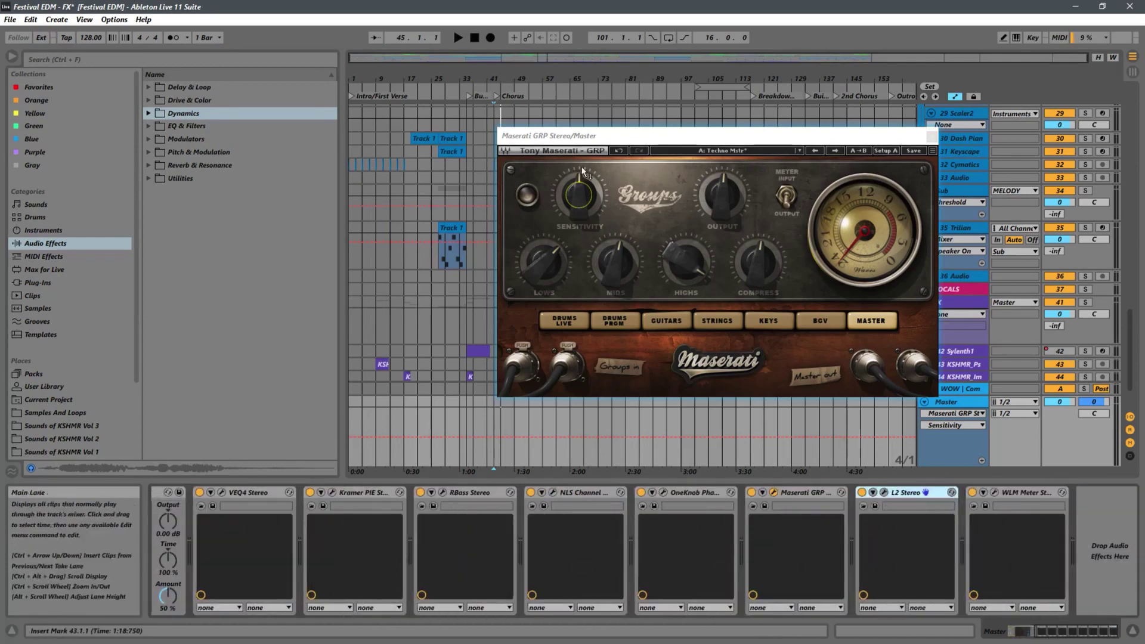
pyautogui.click(883, 492)
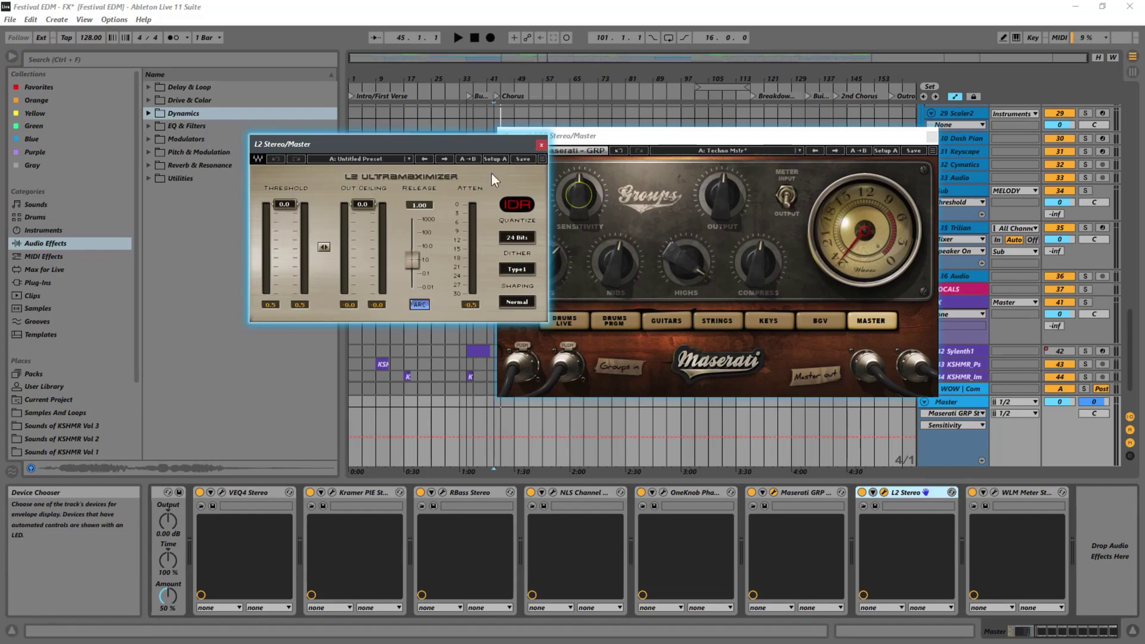
pyautogui.click(540, 145)
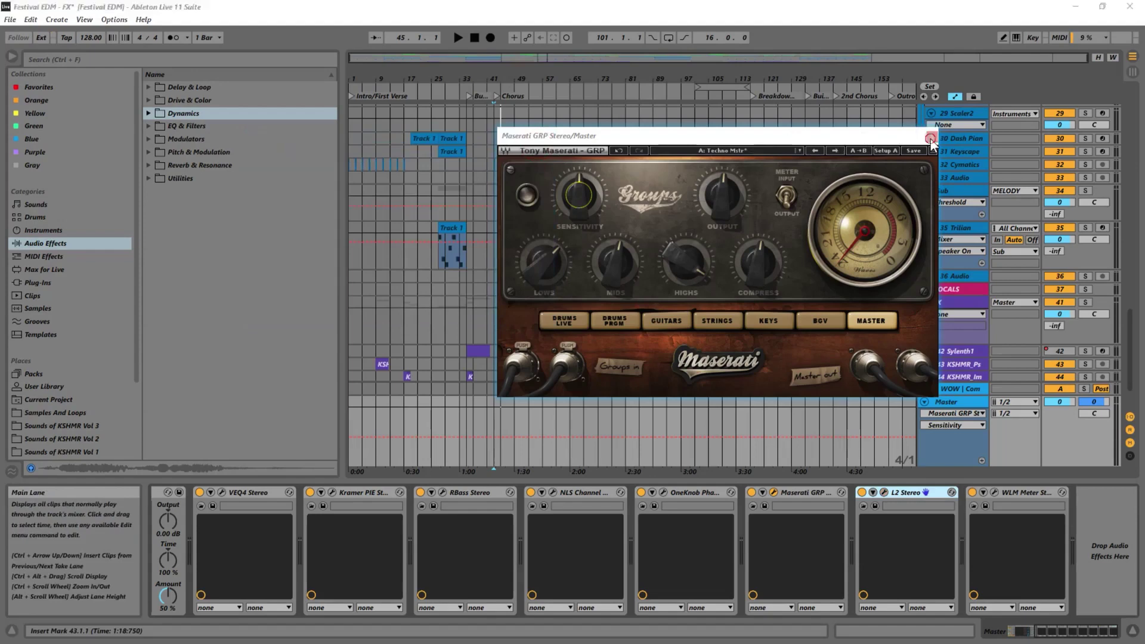
pyautogui.click(932, 136)
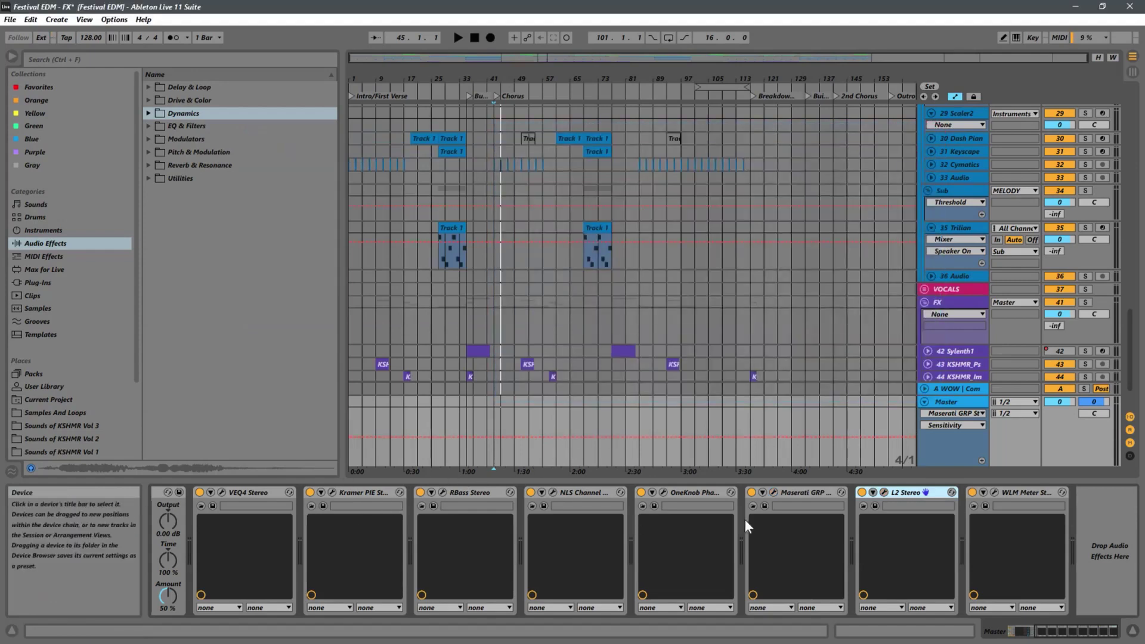
# Try raising the Kramer PIE Output to 5.6, reset it, and close the plug-in window.
pyautogui.scroll(5, 695, 535)
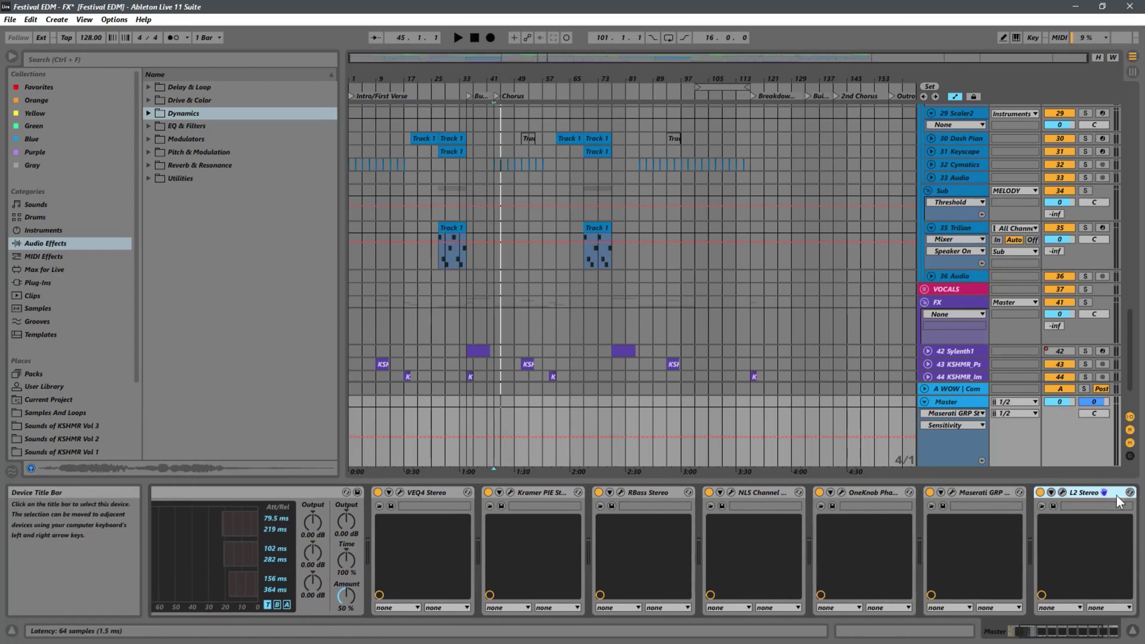
pyautogui.click(511, 492)
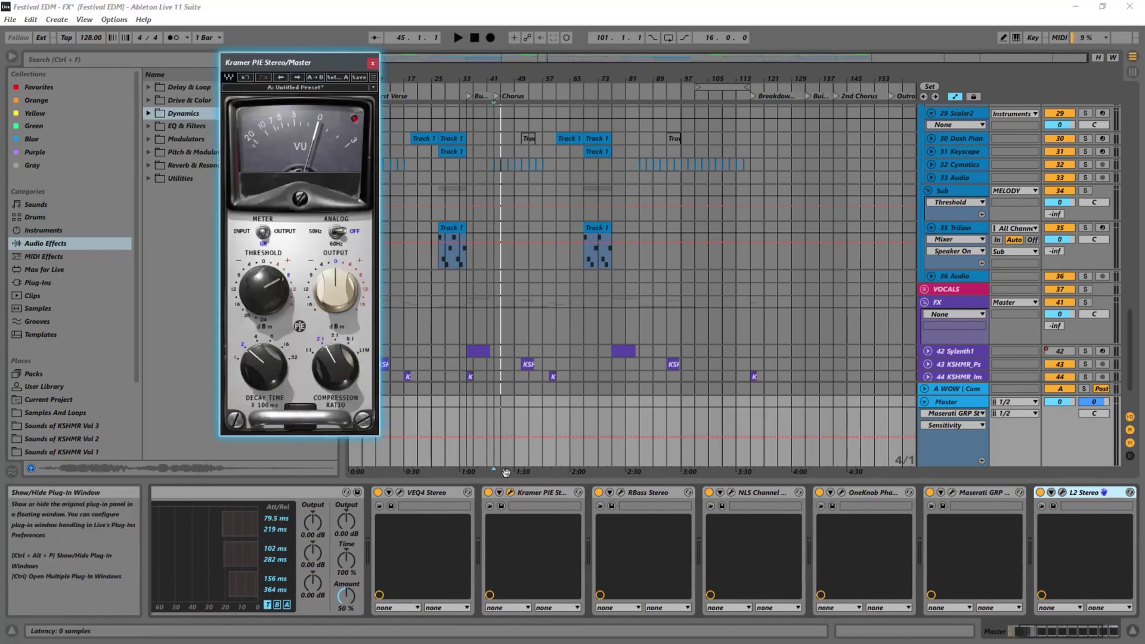
pyautogui.moveTo(280, 65); pyautogui.dragTo(432, 61)
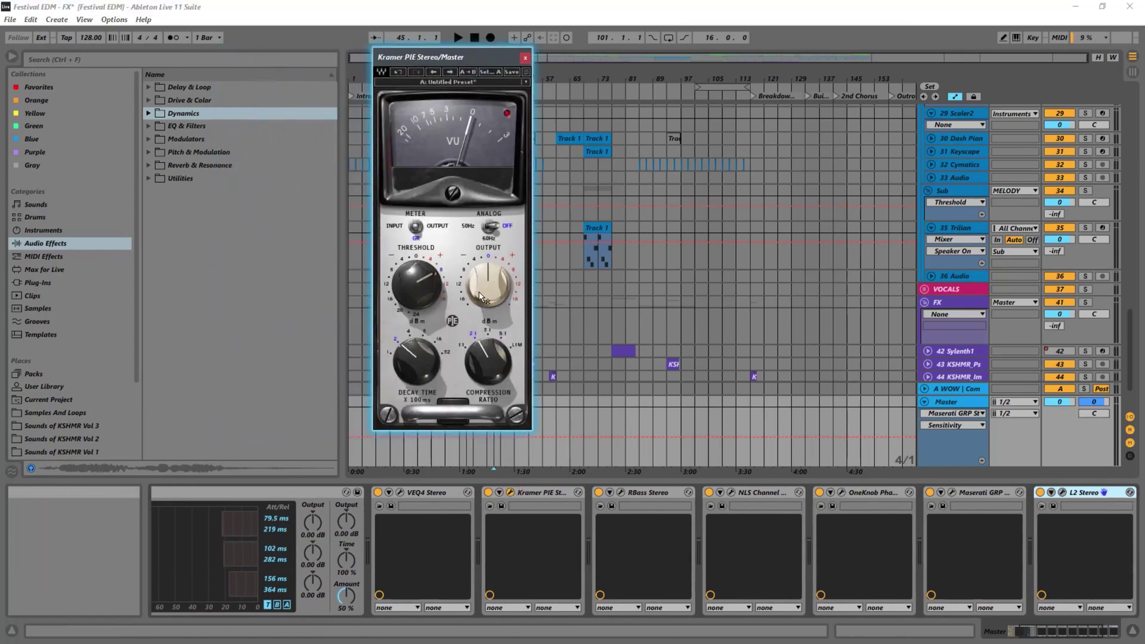
pyautogui.moveTo(481, 297); pyautogui.dragTo(481, 275)
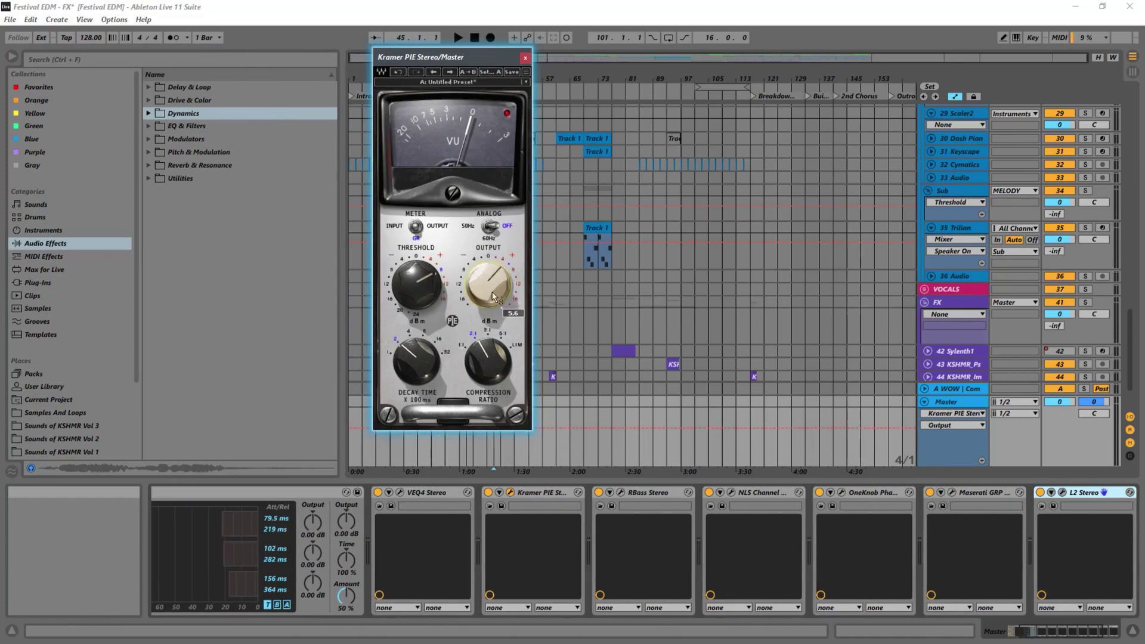
pyautogui.moveTo(490, 278); pyautogui.dragTo(509, 273)
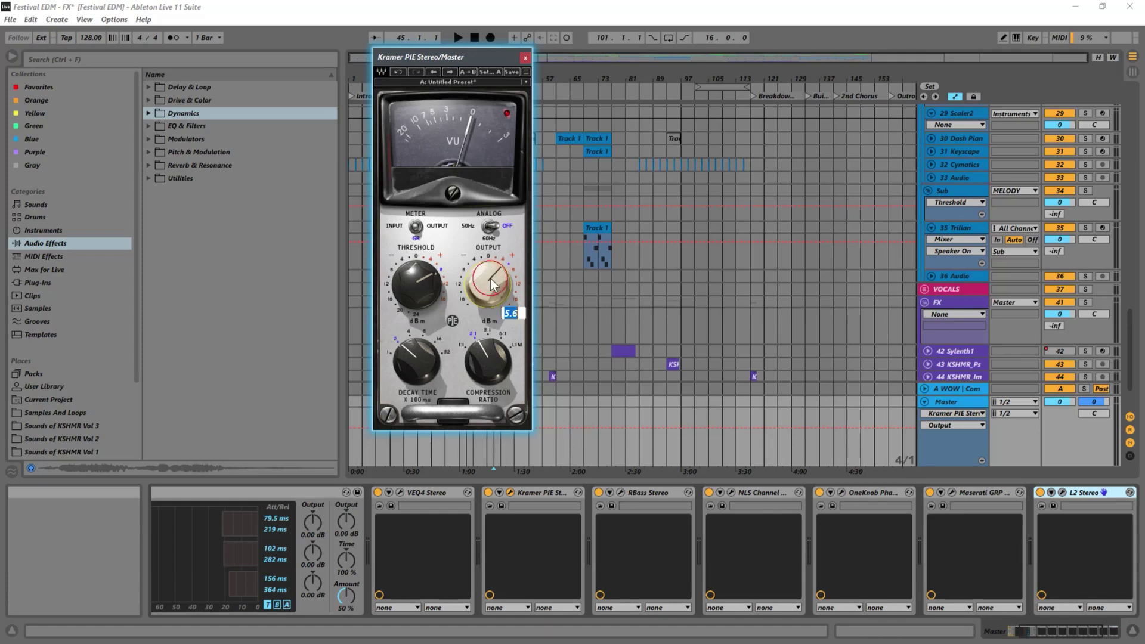
pyautogui.click(525, 58)
pyautogui.scroll(-2, 671, 525)
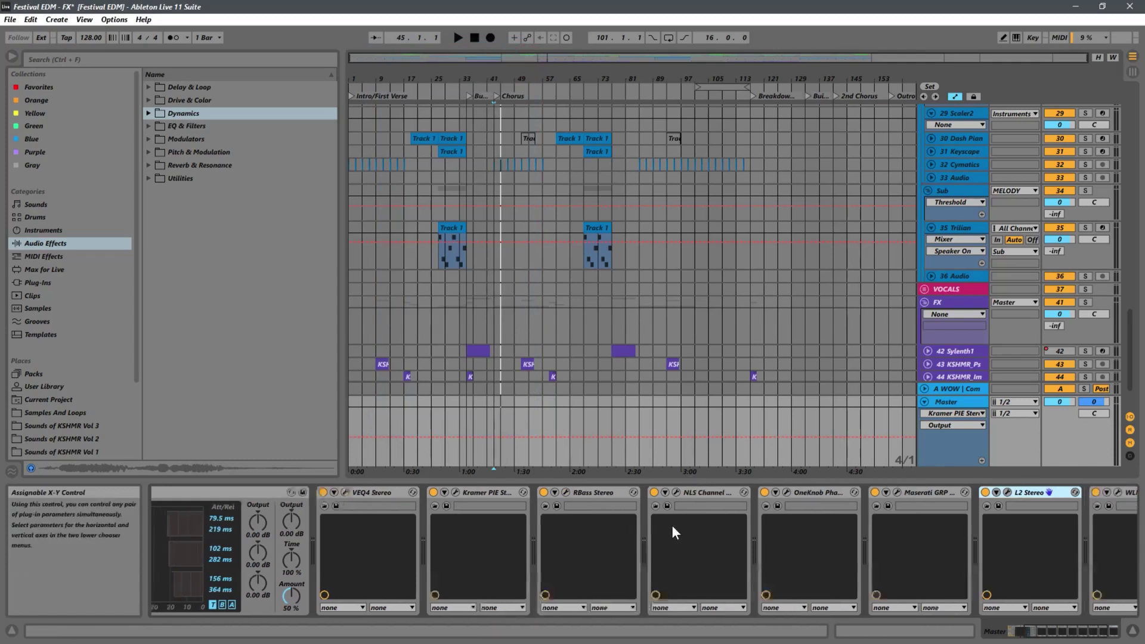
pyautogui.scroll(-3, 672, 528)
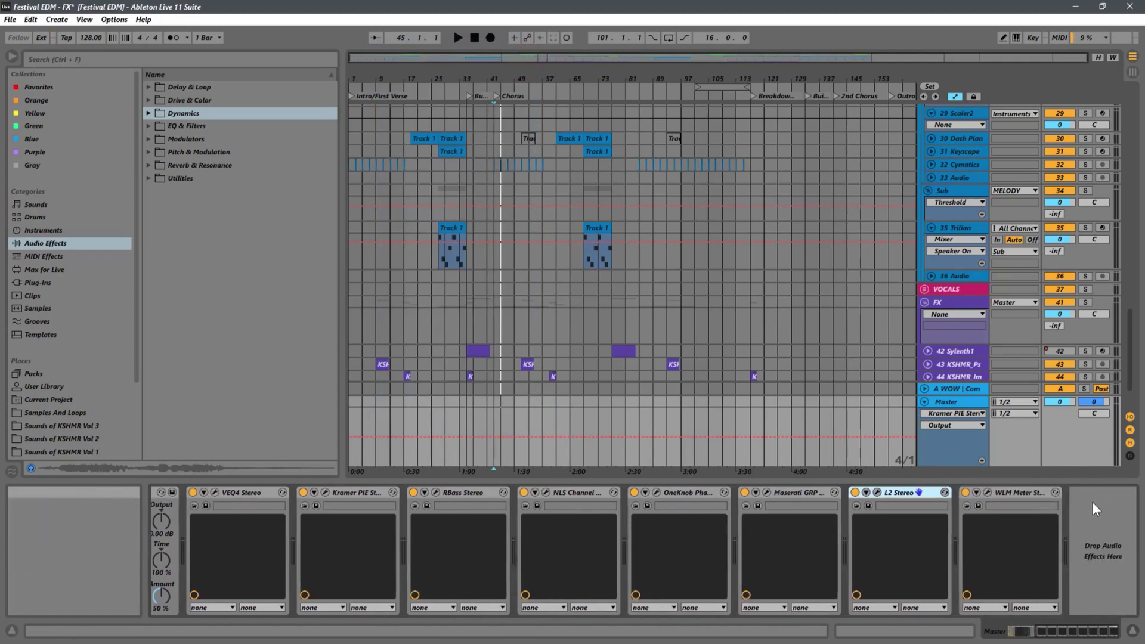